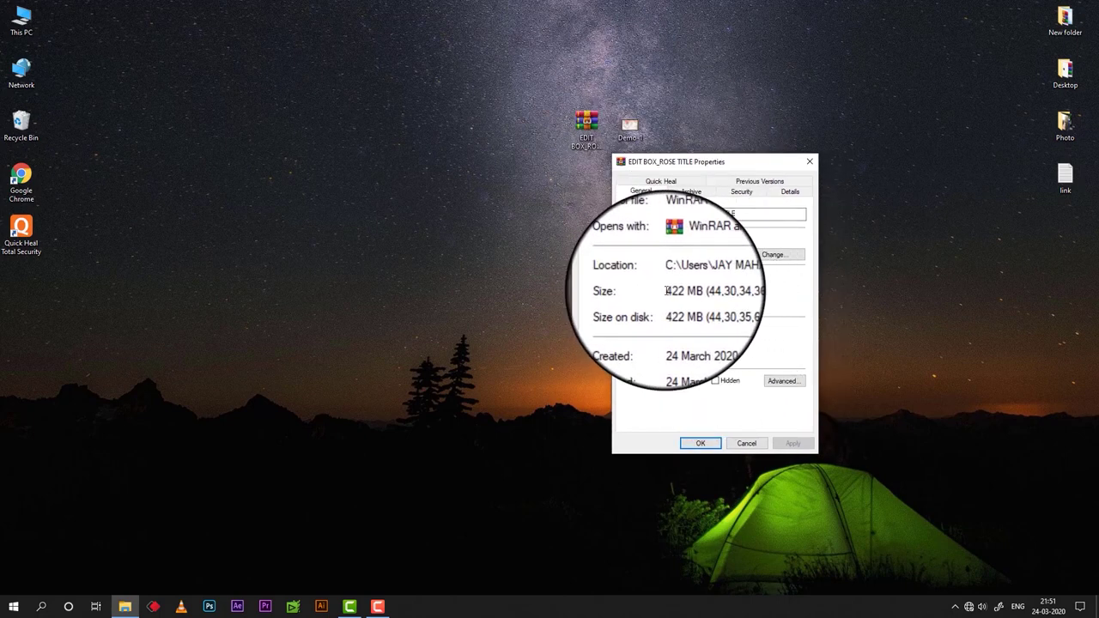
Step: Check the file size of the EDIT BOX_ROSE TITLE archive in its properties, and close them
drag(667, 291, 689, 293)
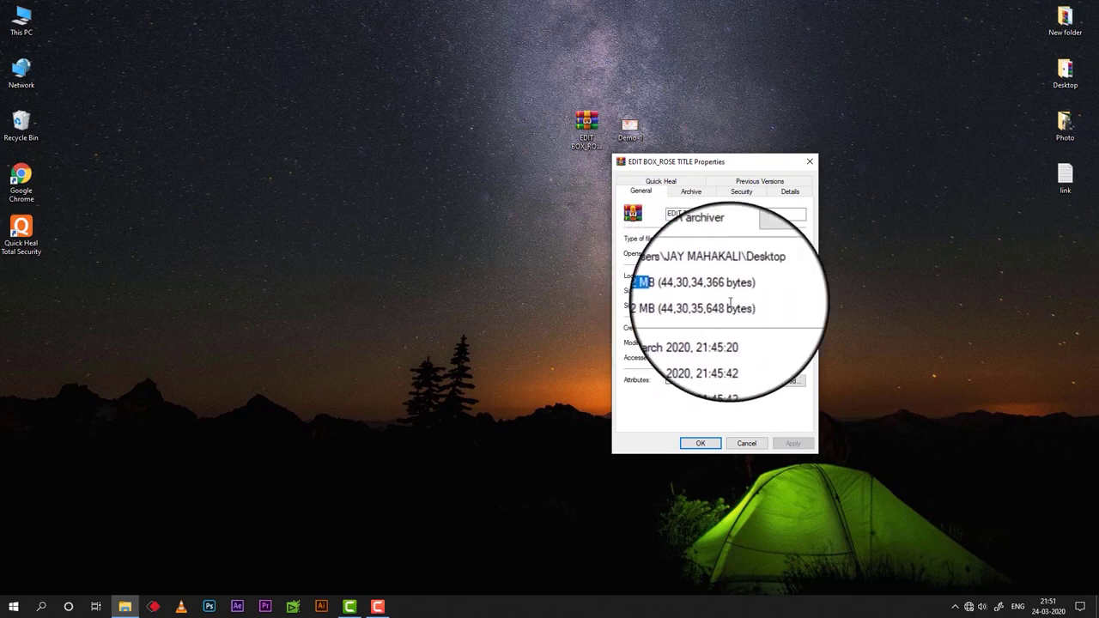
click(708, 445)
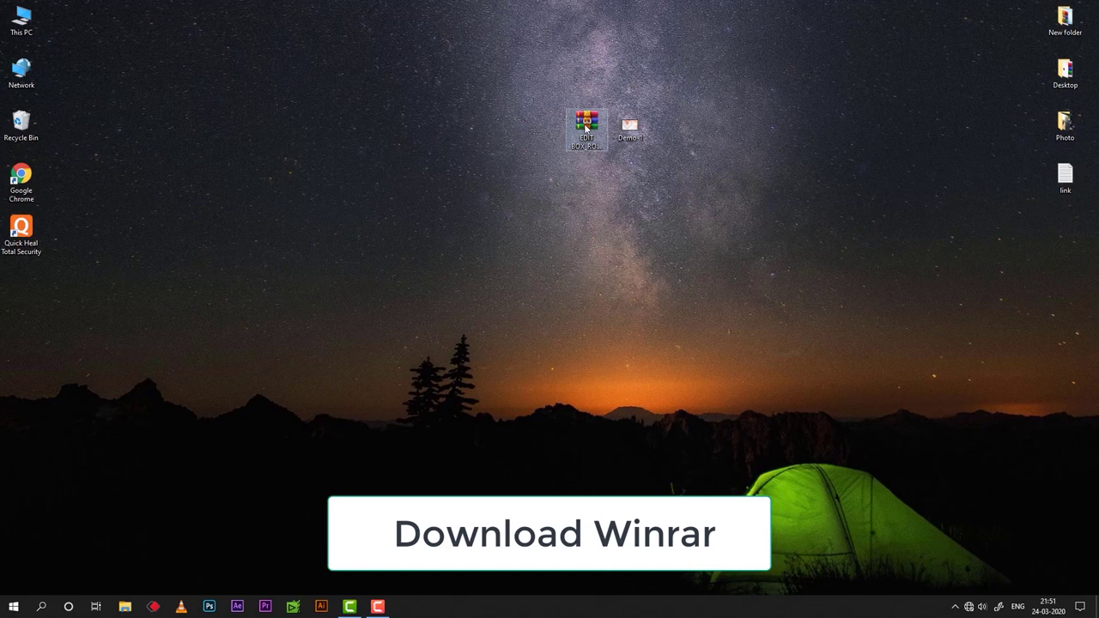
Step: Extract the EDIT BOX_ROSE TITLE archive with WinRAR into its own folder and place that folder beside the Demo file on the desktop
right_click(586, 129)
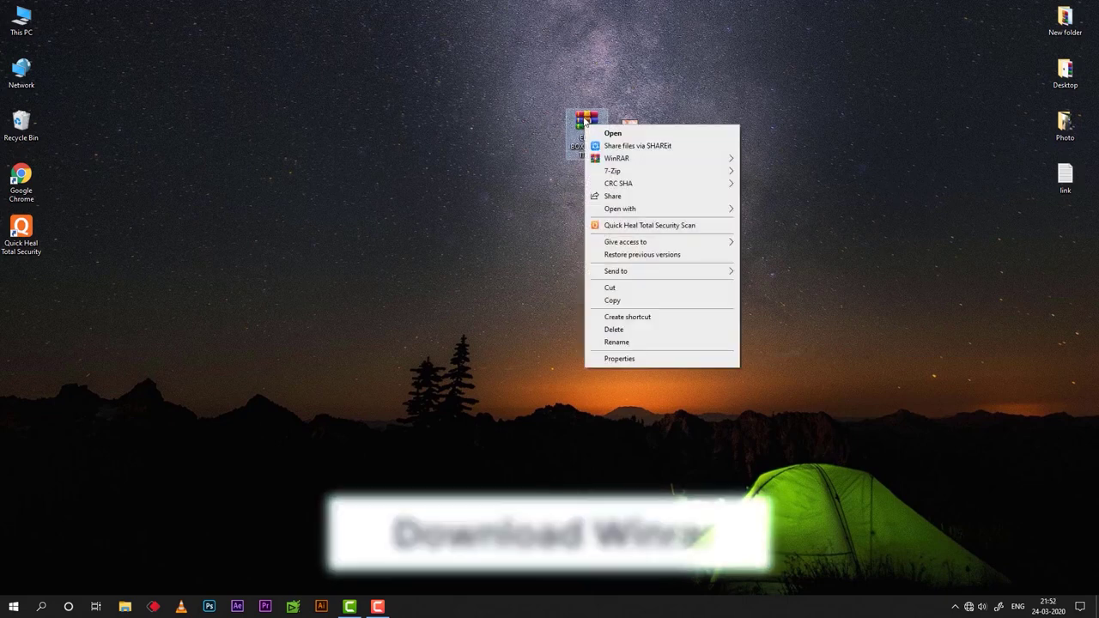
click(583, 122)
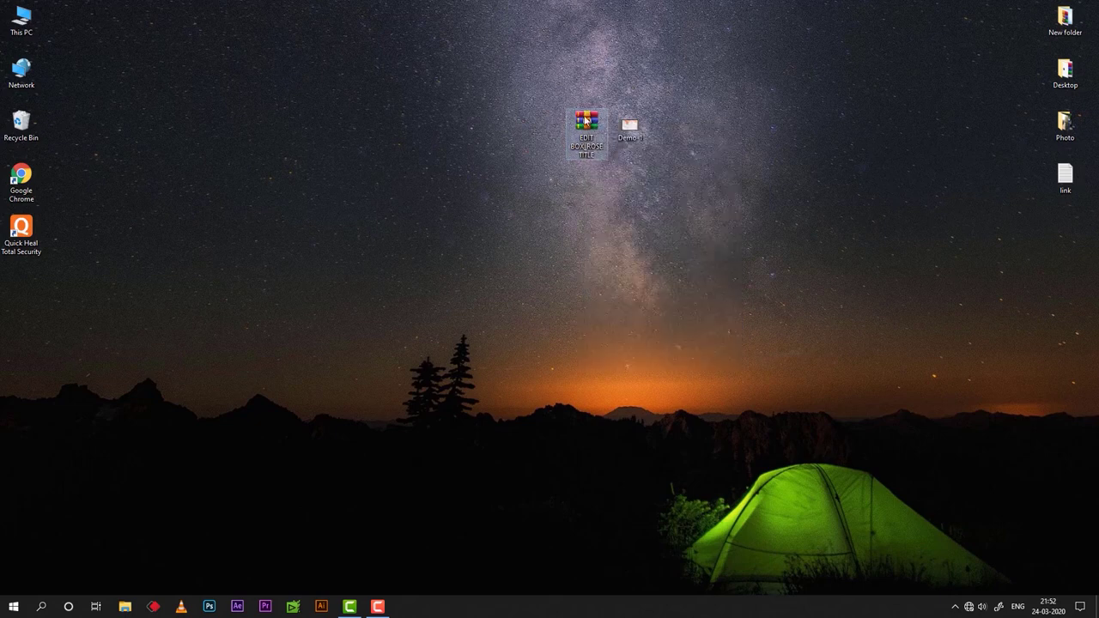
right_click(585, 124)
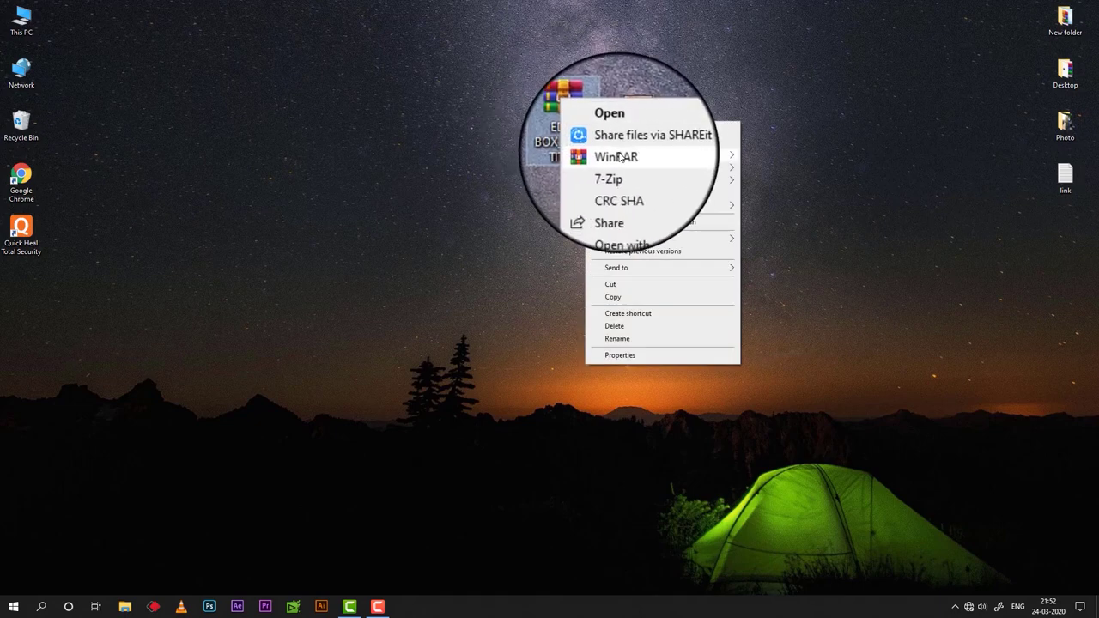
mouse_move(609, 156)
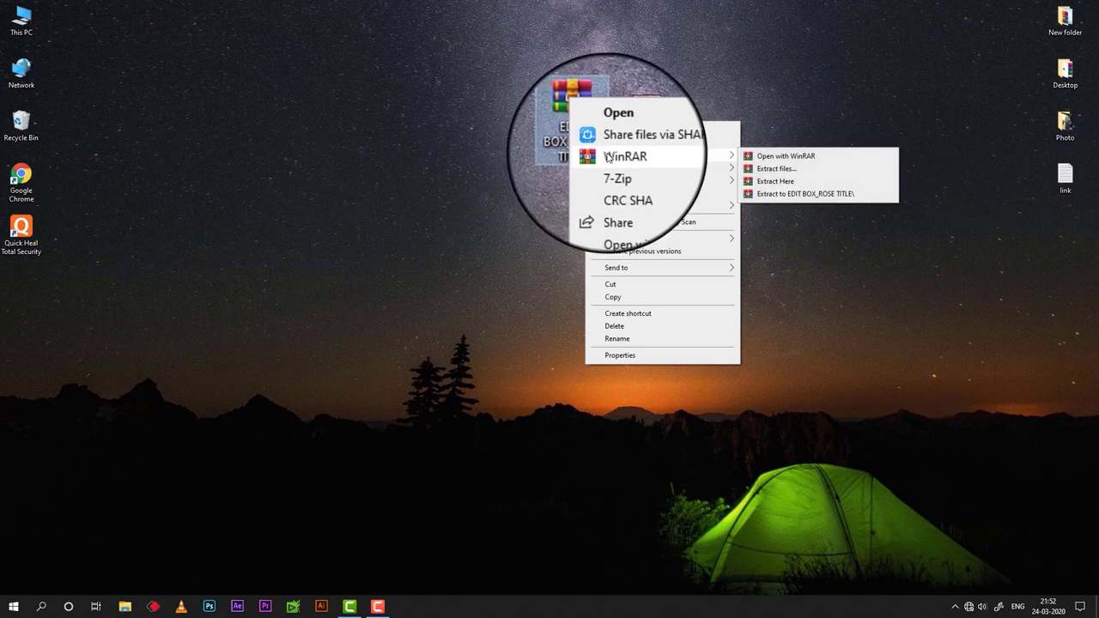
click(775, 196)
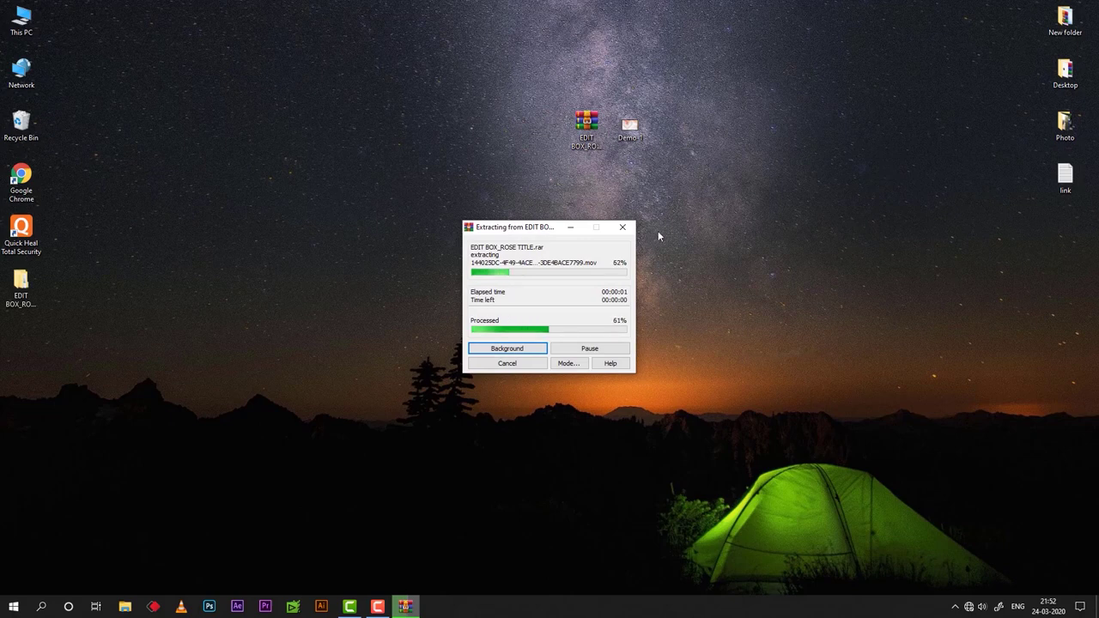
drag(22, 288, 689, 139)
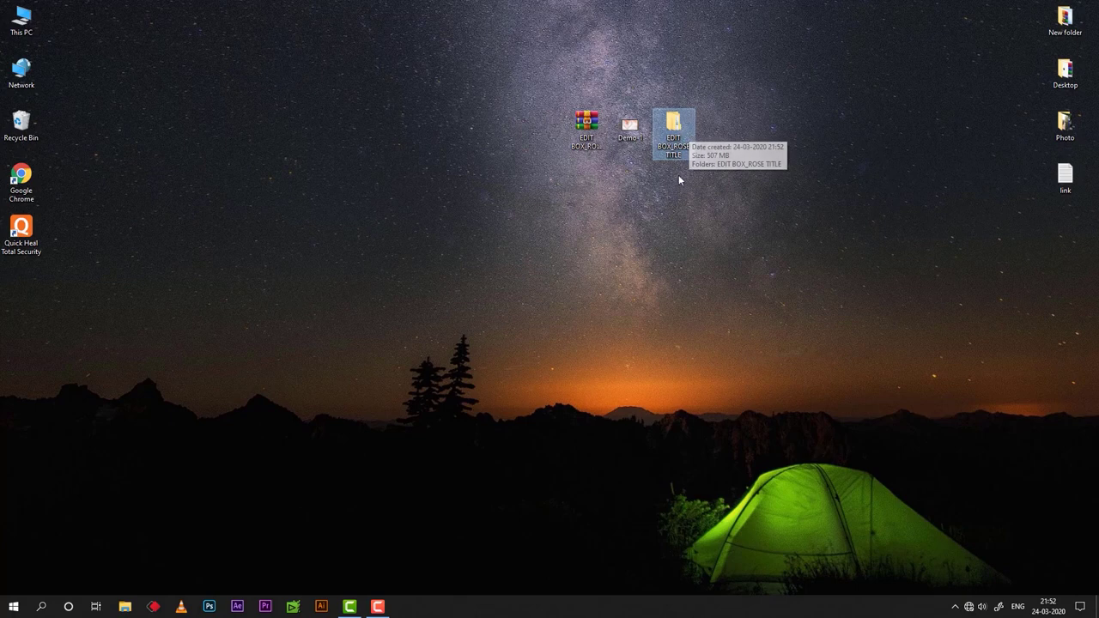
Step: Check the size and contents of the extracted EDIT BOX_ROSE TITLE folder in its properties, and close them
right_click(677, 125)
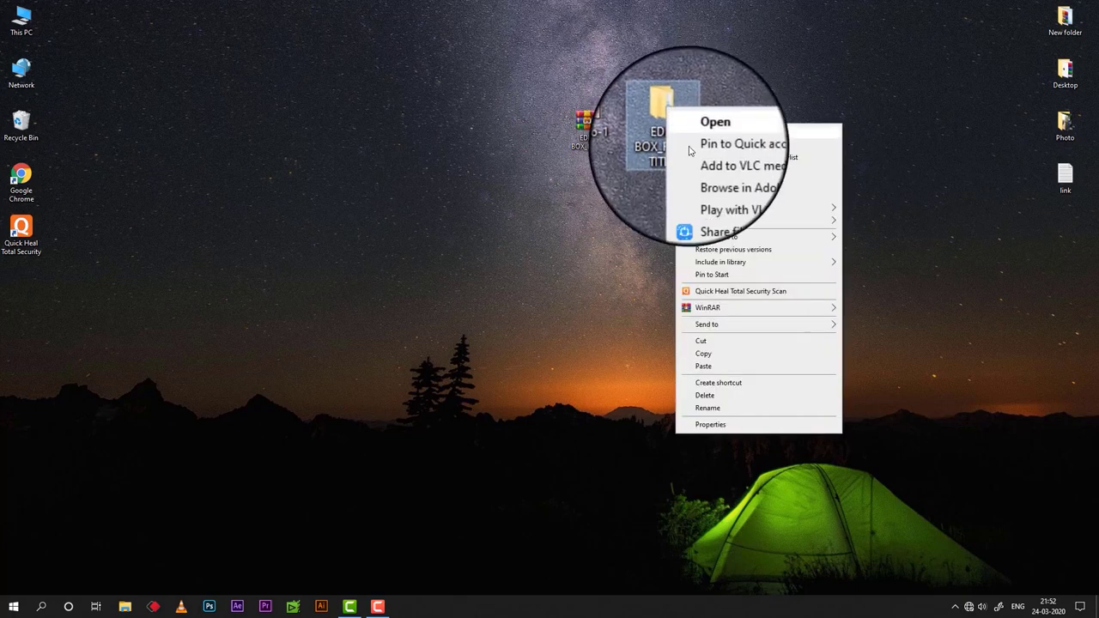
click(703, 422)
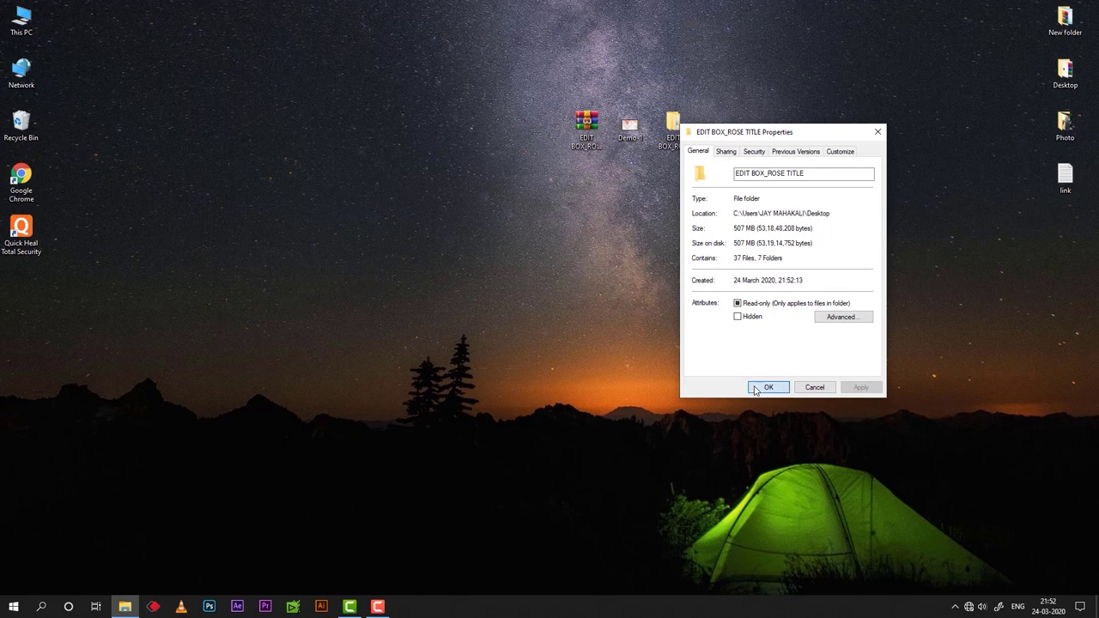
click(756, 390)
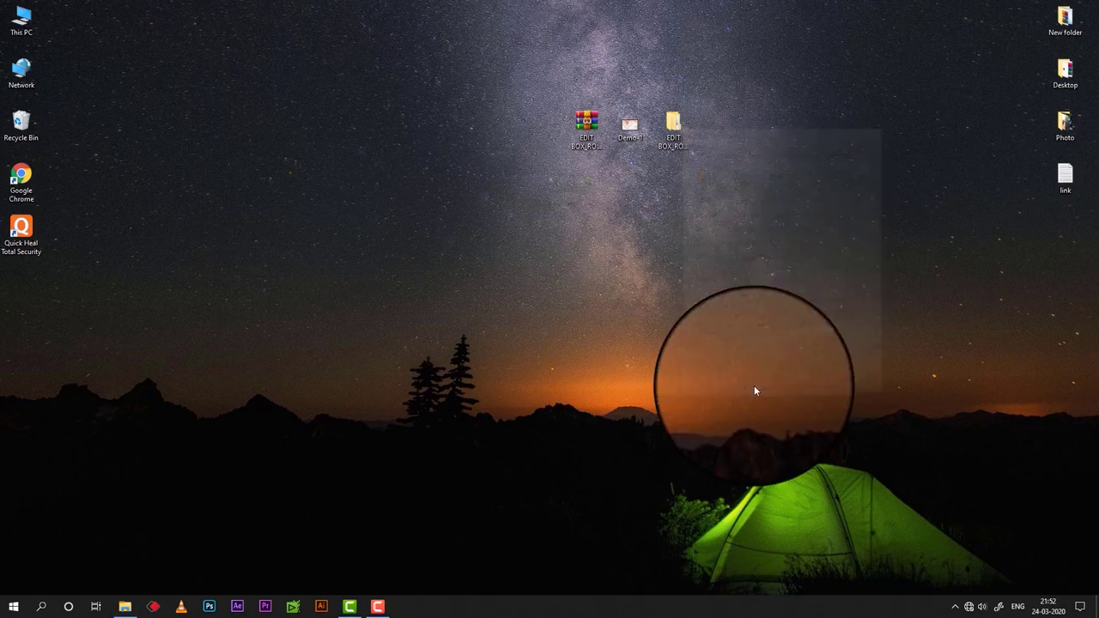
right_click(578, 215)
click(606, 254)
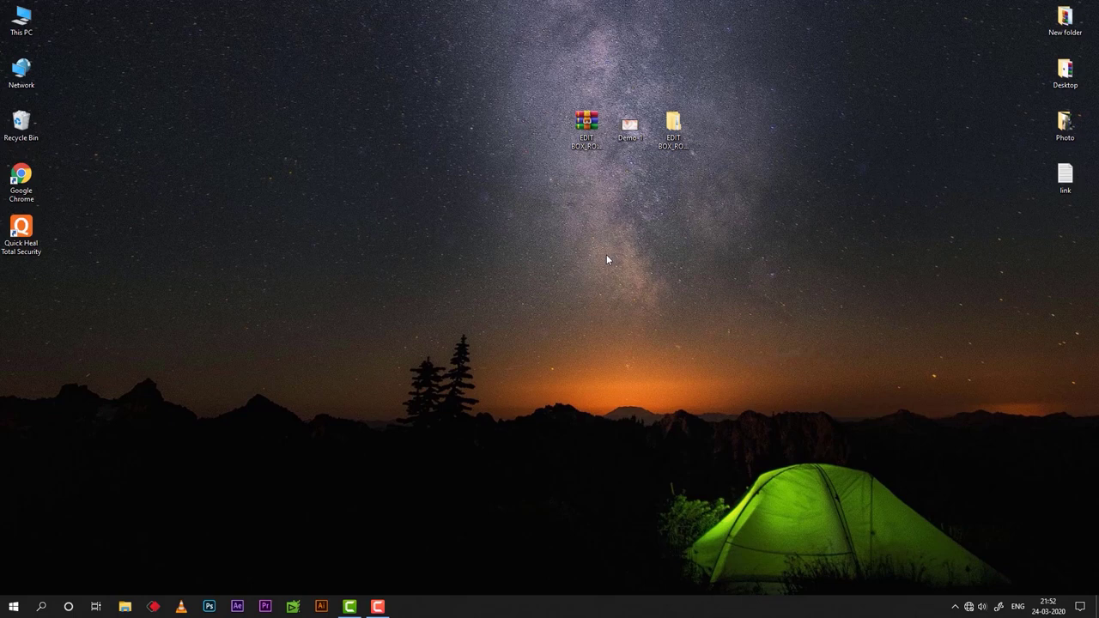
right_click(606, 254)
click(625, 290)
Step: Launch EDIUS and open the project EDIT BOX_ROSE TITLE_a from the extracted EDIT BOX_ROSE TITLE folder on the desktop
click(293, 610)
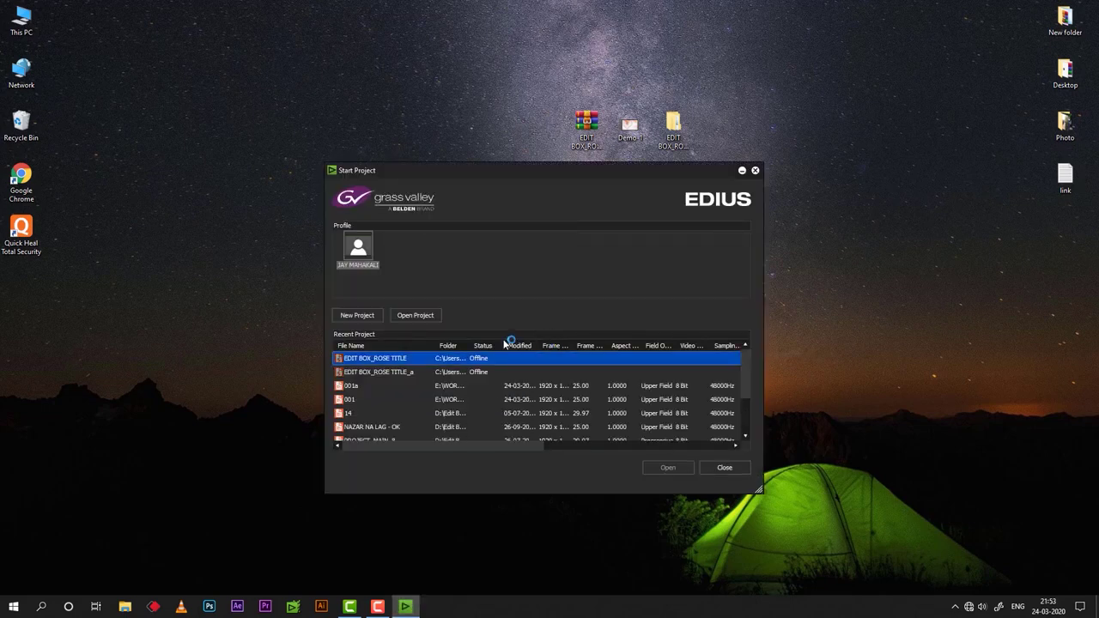
click(411, 315)
drag(483, 130, 590, 59)
click(483, 137)
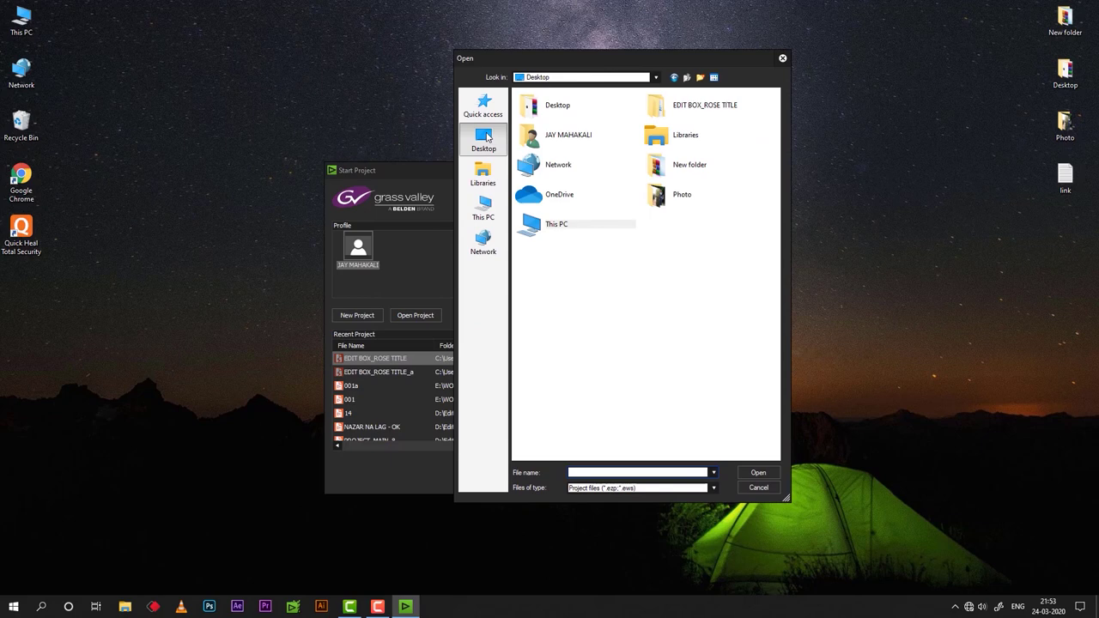
double_click(674, 106)
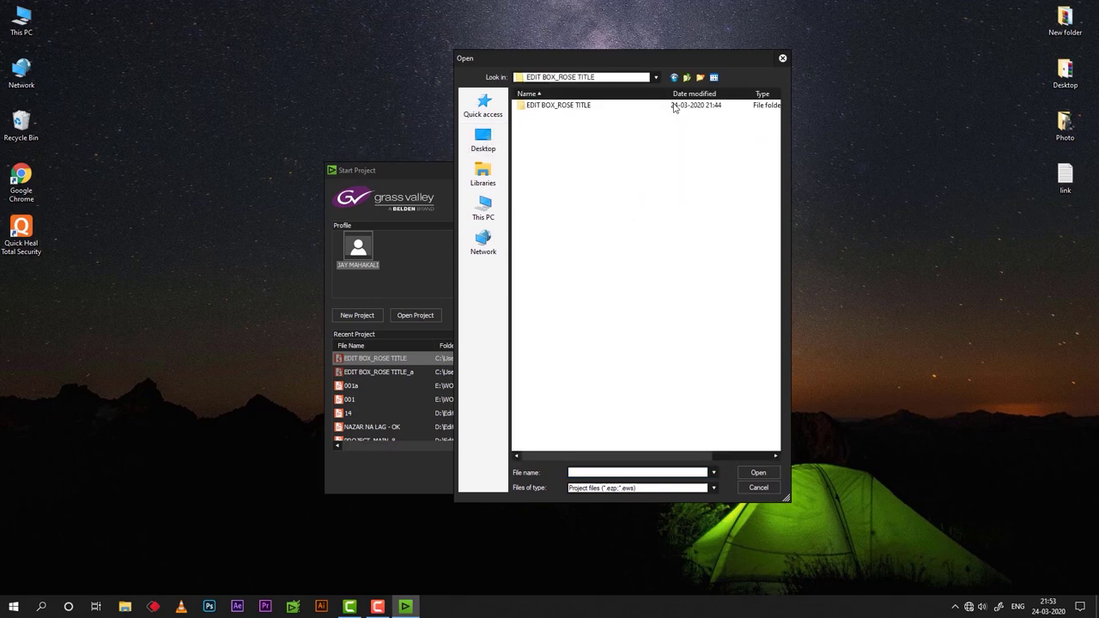
double_click(562, 108)
click(558, 149)
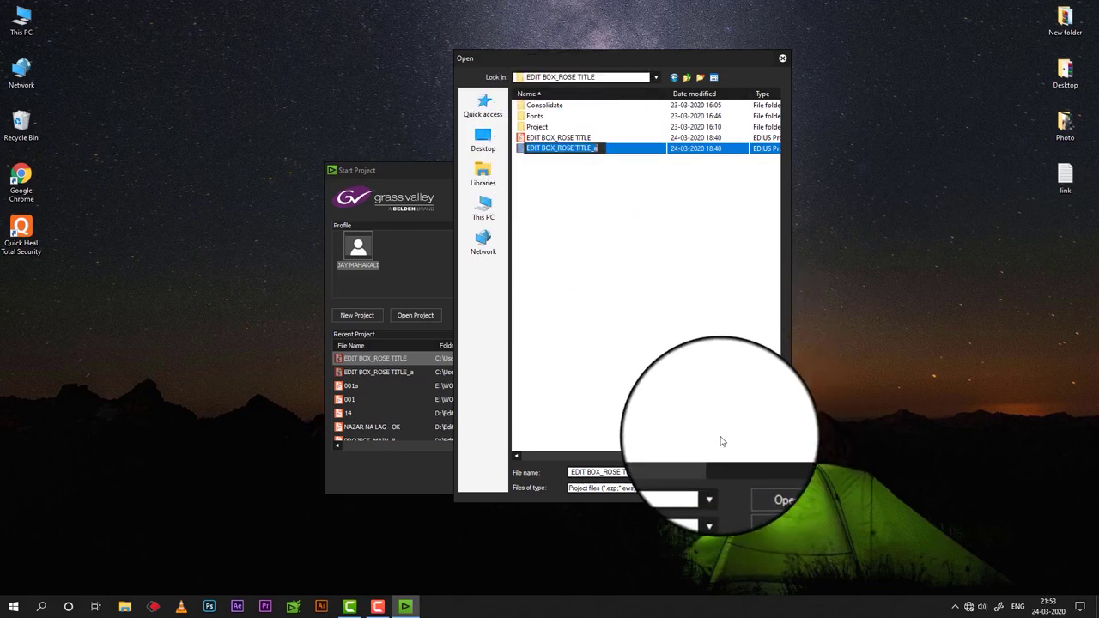
click(757, 472)
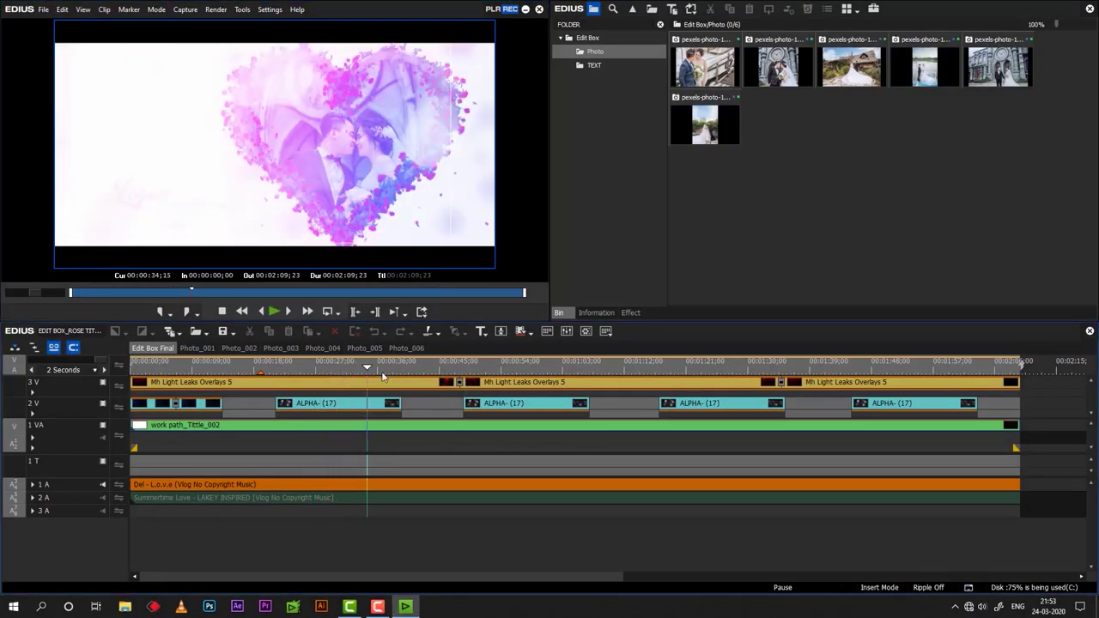
Step: Preview the timeline at 00:00:55:13 and look through the Edit Box, Photo and TEXT bin folders
click(505, 368)
mouse_move(506, 375)
mouse_down()
mouse_move(736, 391)
mouse_move(510, 386)
mouse_up()
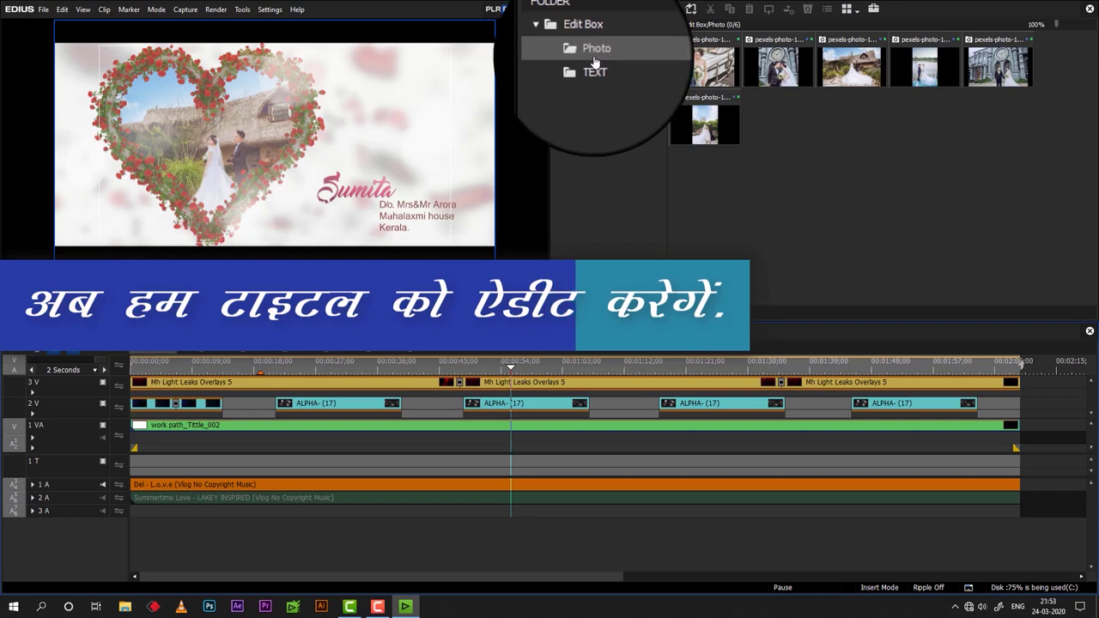
click(585, 26)
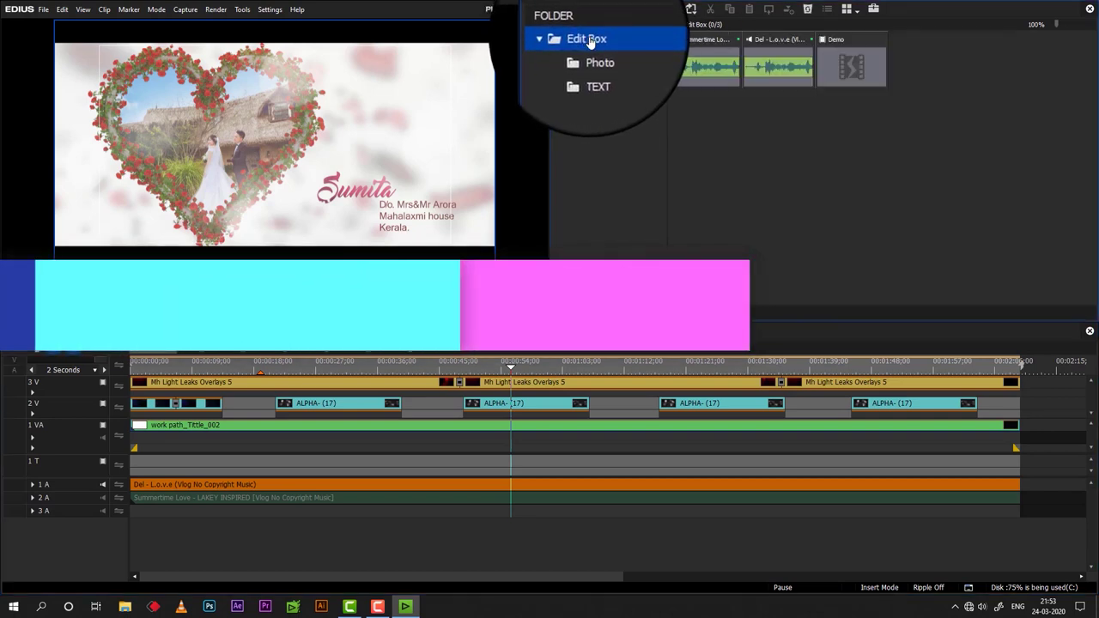
click(594, 63)
click(594, 84)
click(594, 62)
click(595, 69)
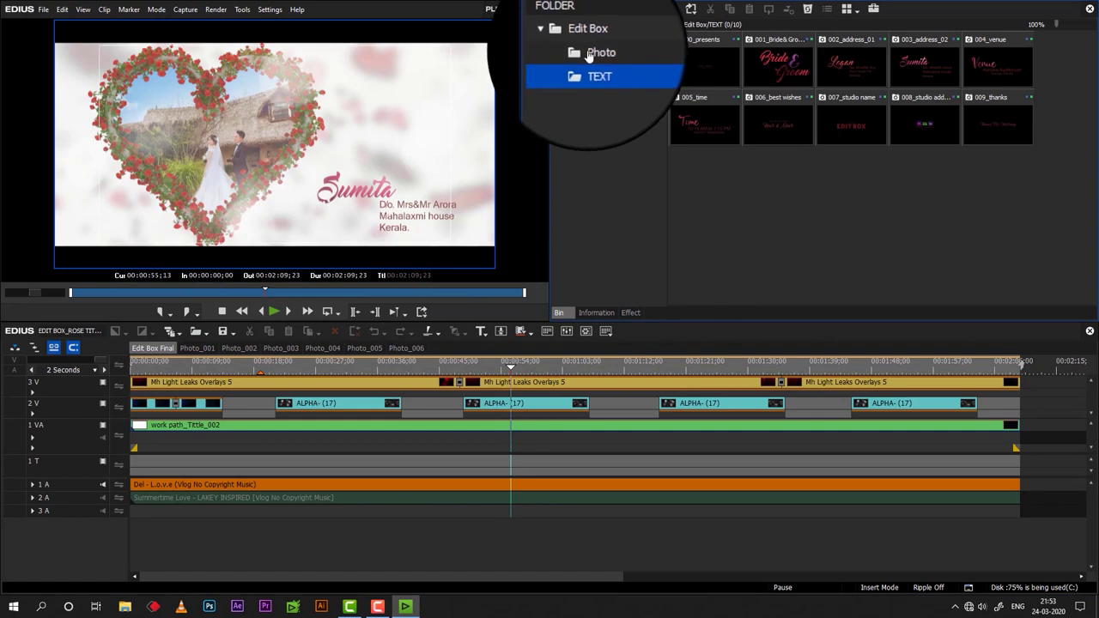
click(597, 55)
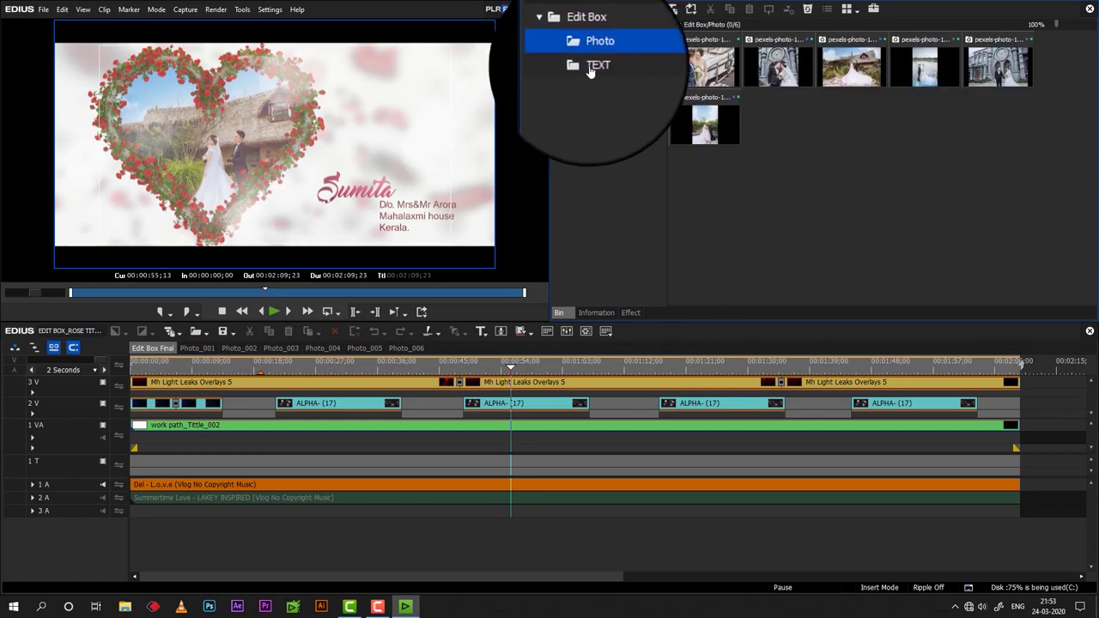
click(592, 69)
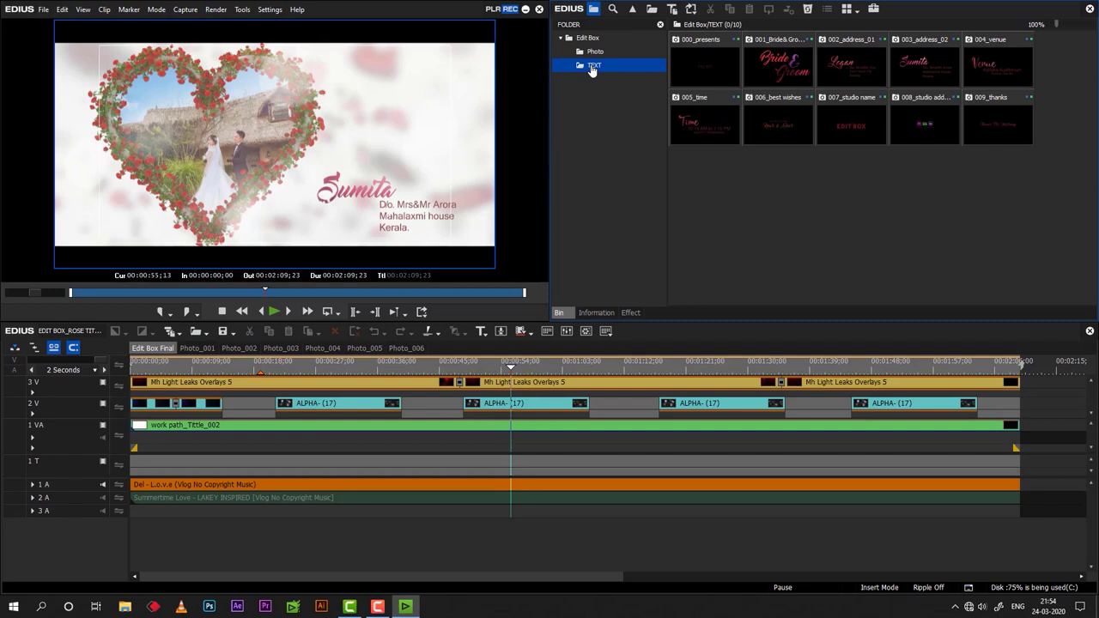
Step: Open the 003_address_02 title clip from the TEXT bin folder in Photoshop
click(593, 68)
click(829, 74)
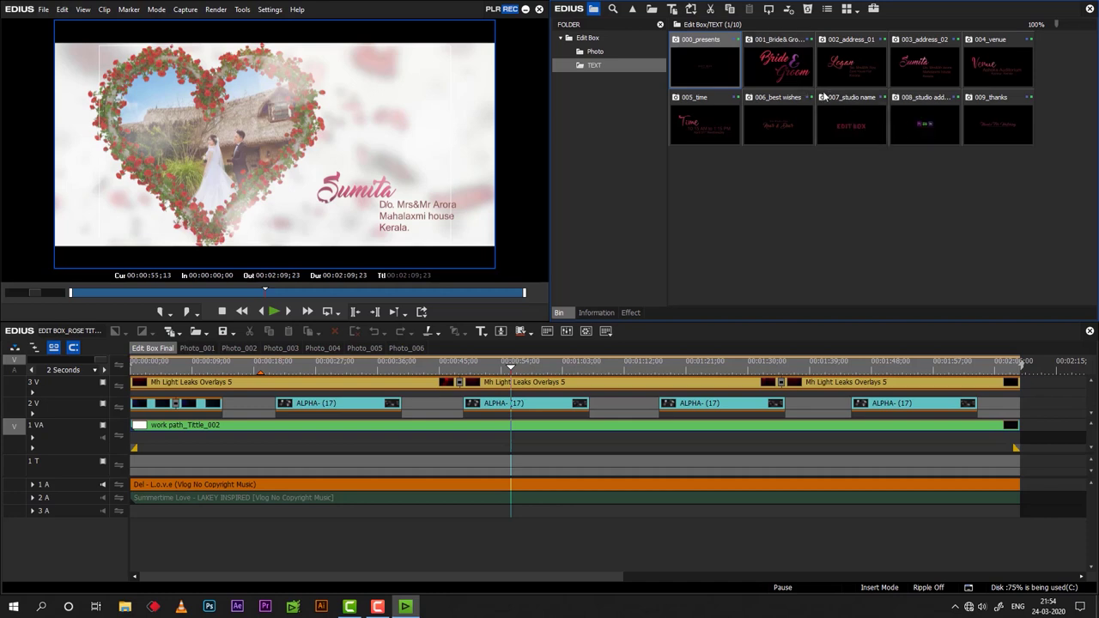
click(828, 207)
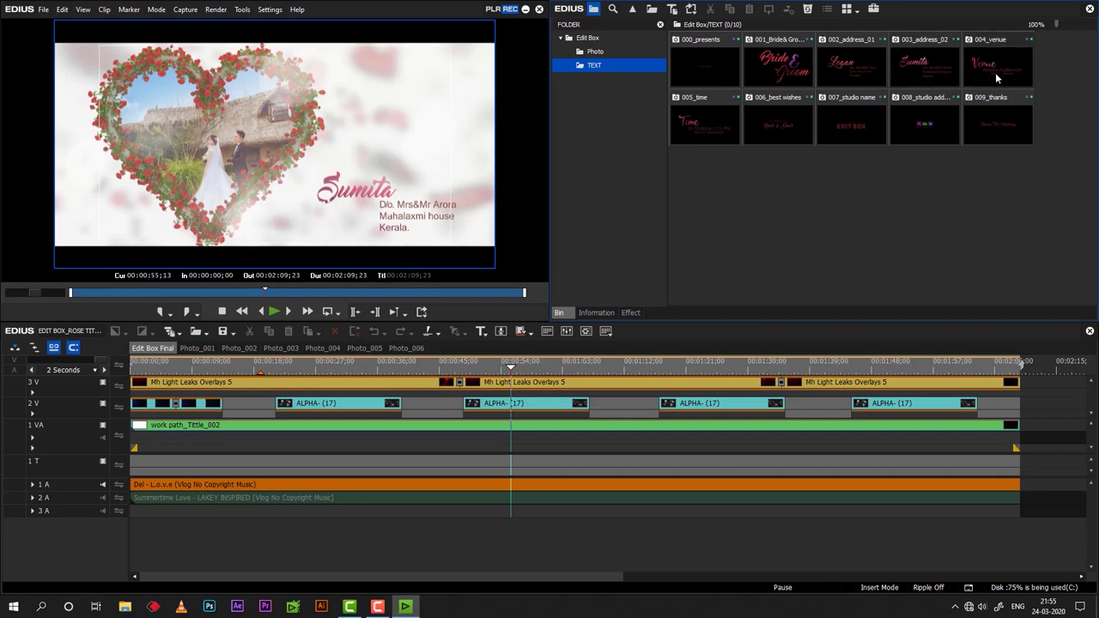
click(902, 68)
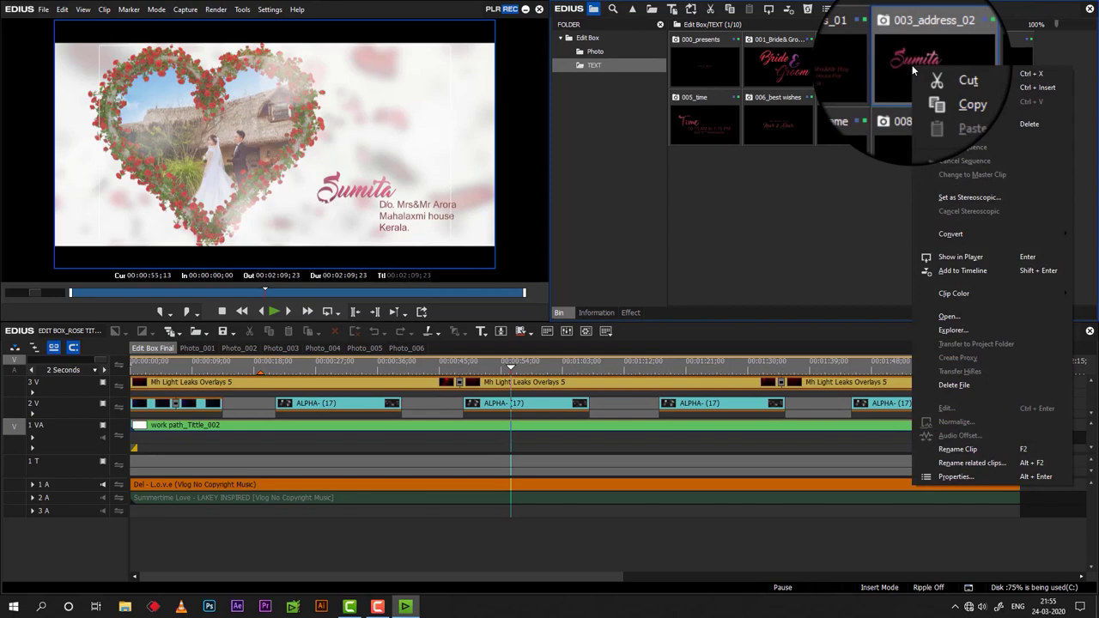
click(948, 319)
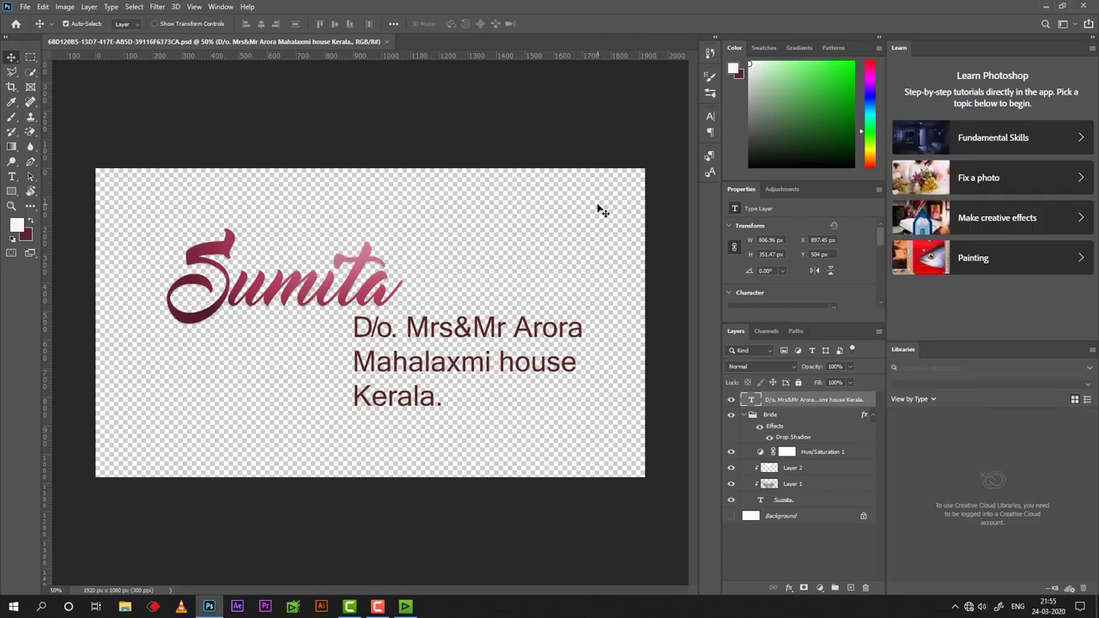
Step: Replace the bride's first name in the large script text layer with the new name using the Horizontal Type Tool
key(t)
right_click(12, 178)
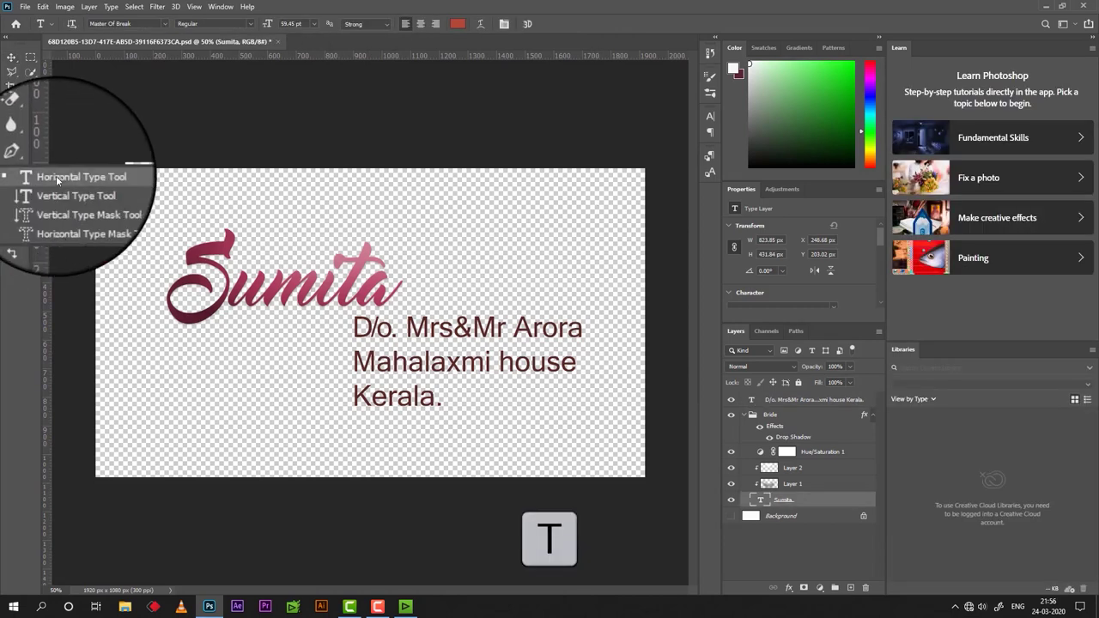
click(59, 179)
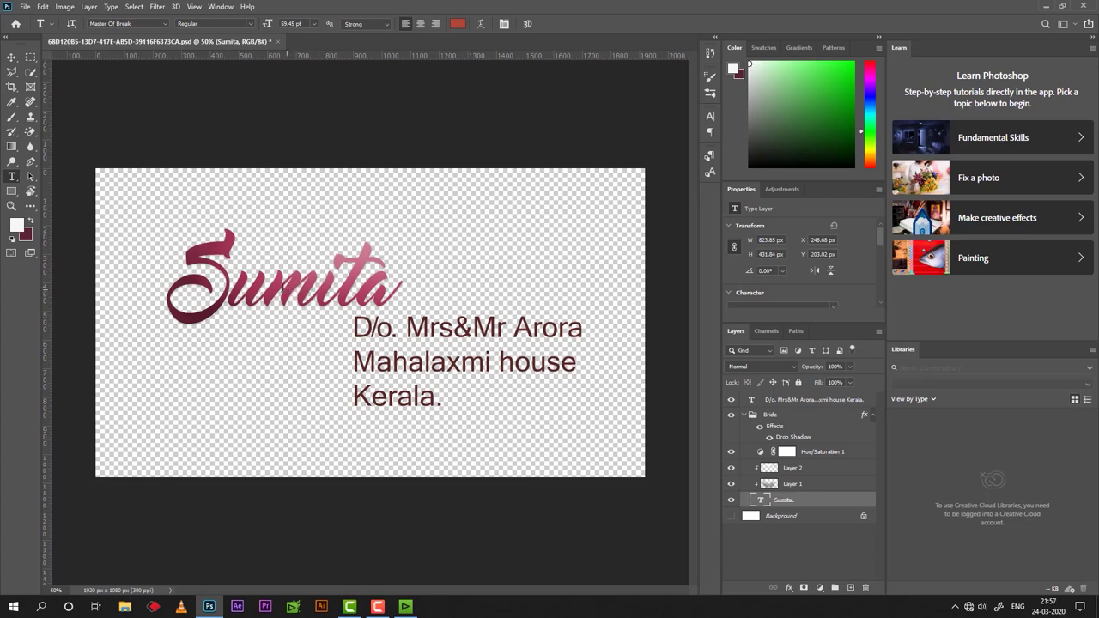
double_click(284, 275)
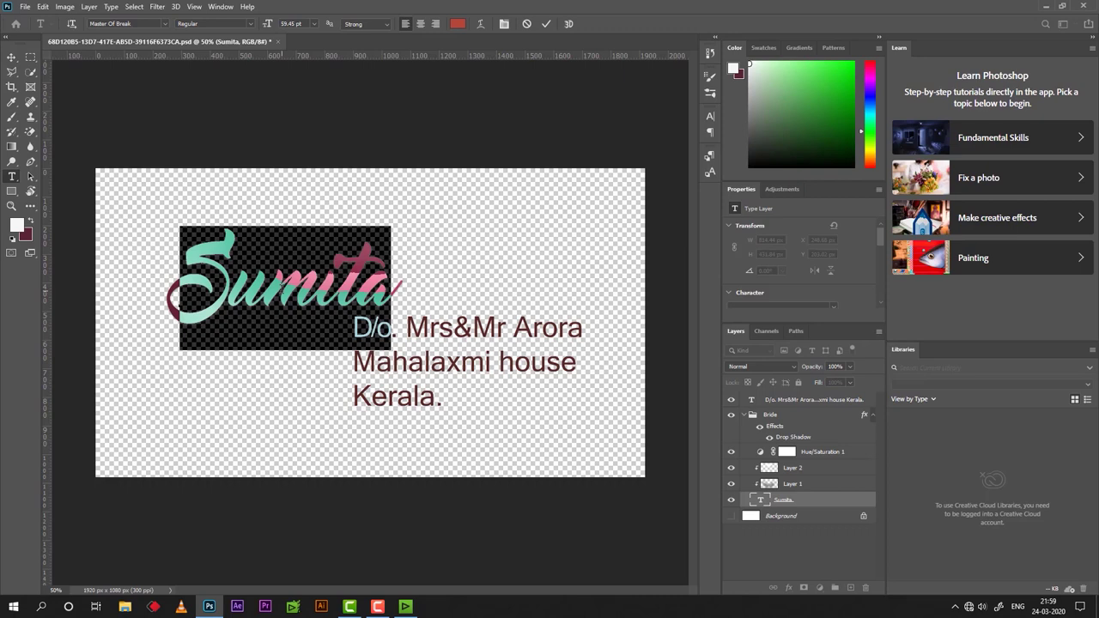
text(S)
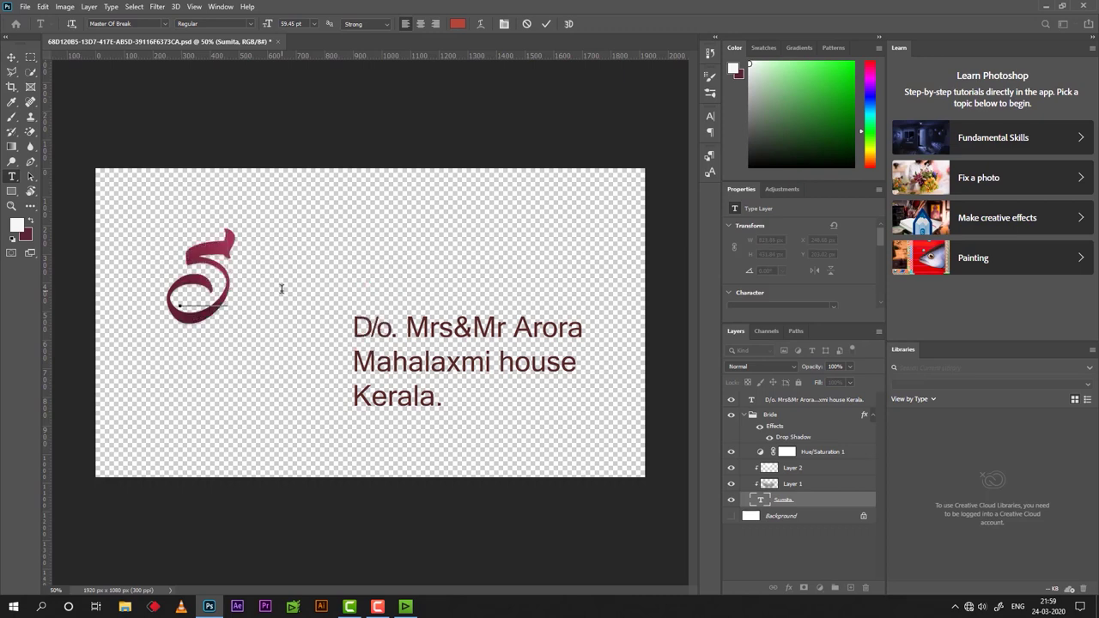
text(u)
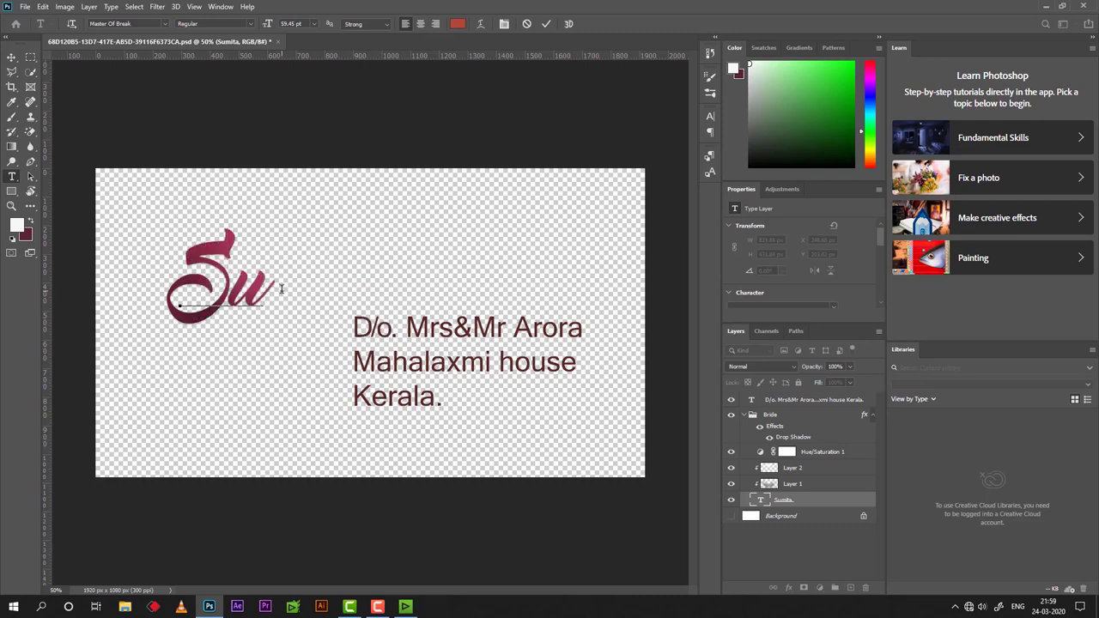
text(man)
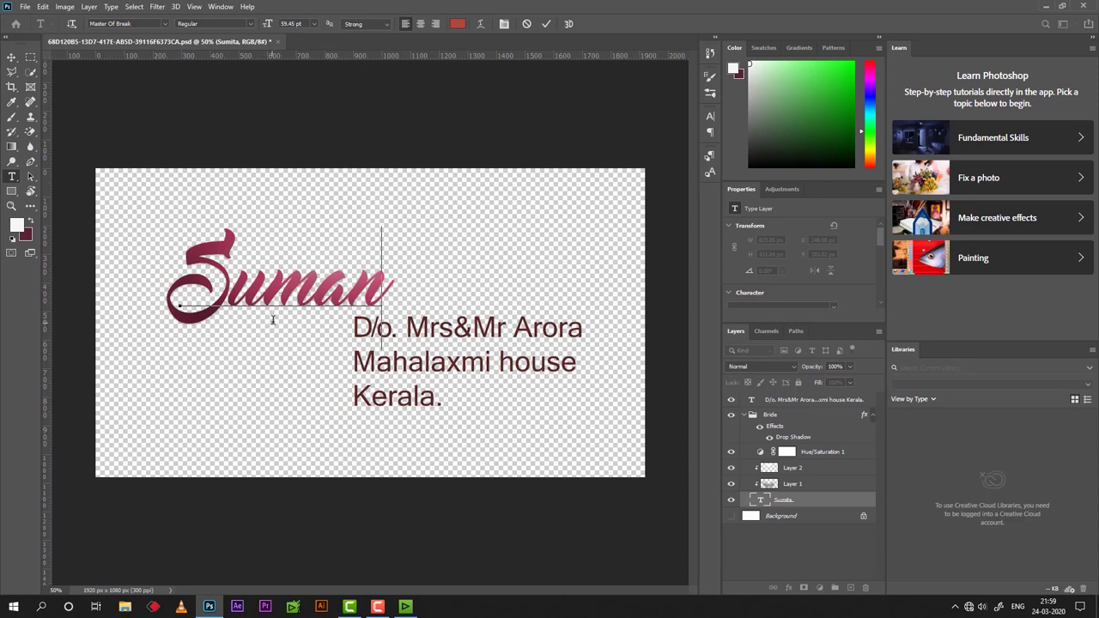
key(Return)
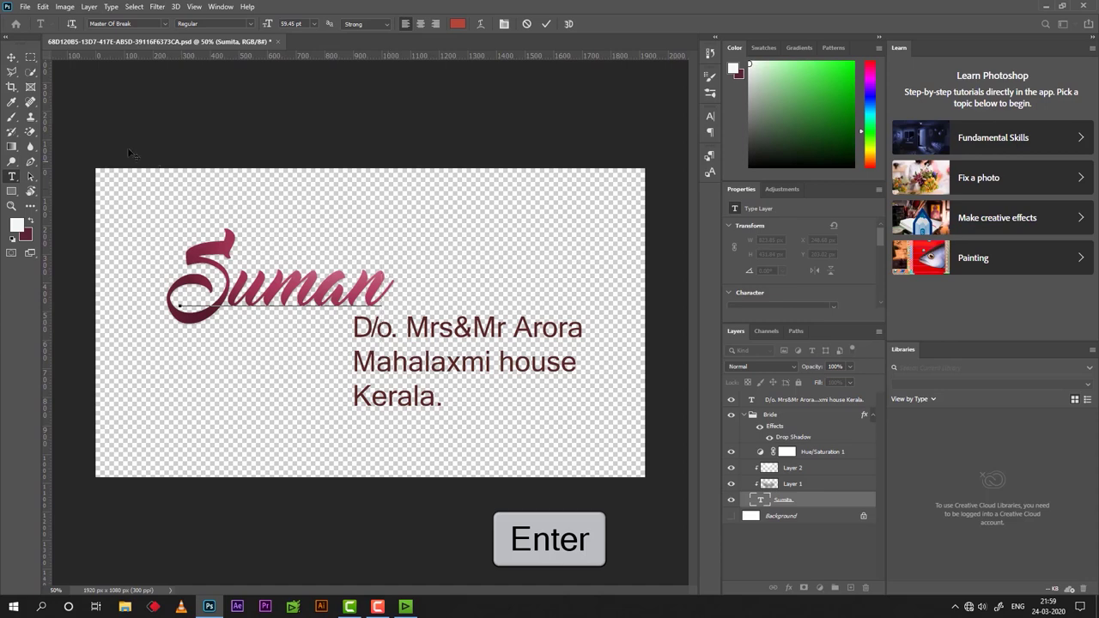
Step: Save the edited 003_address_02 title document under its existing name
key(ctrl+s)
click(25, 6)
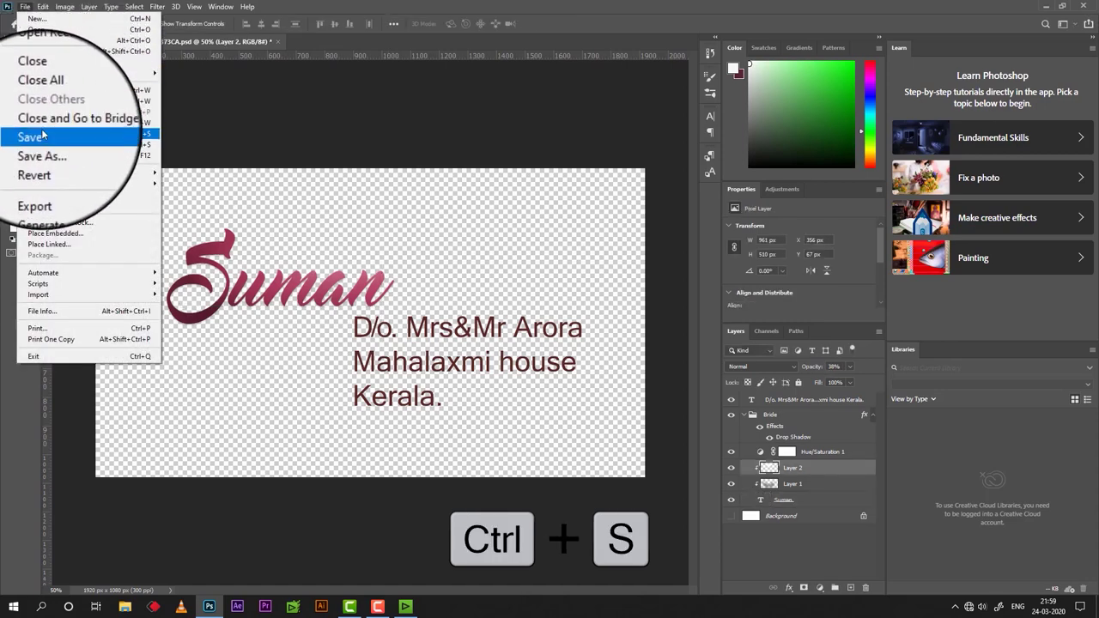
click(136, 134)
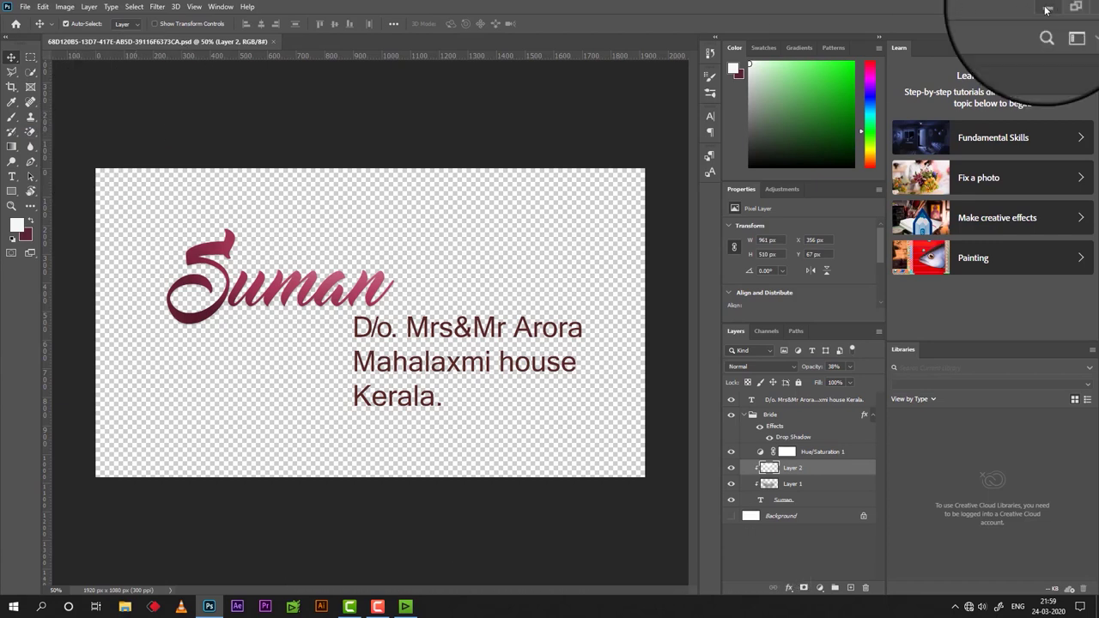
Step: Switch back to EDIUS and check the edited bride's name title around 00:00:52:00 on the Edit Box Final timeline
click(1088, 10)
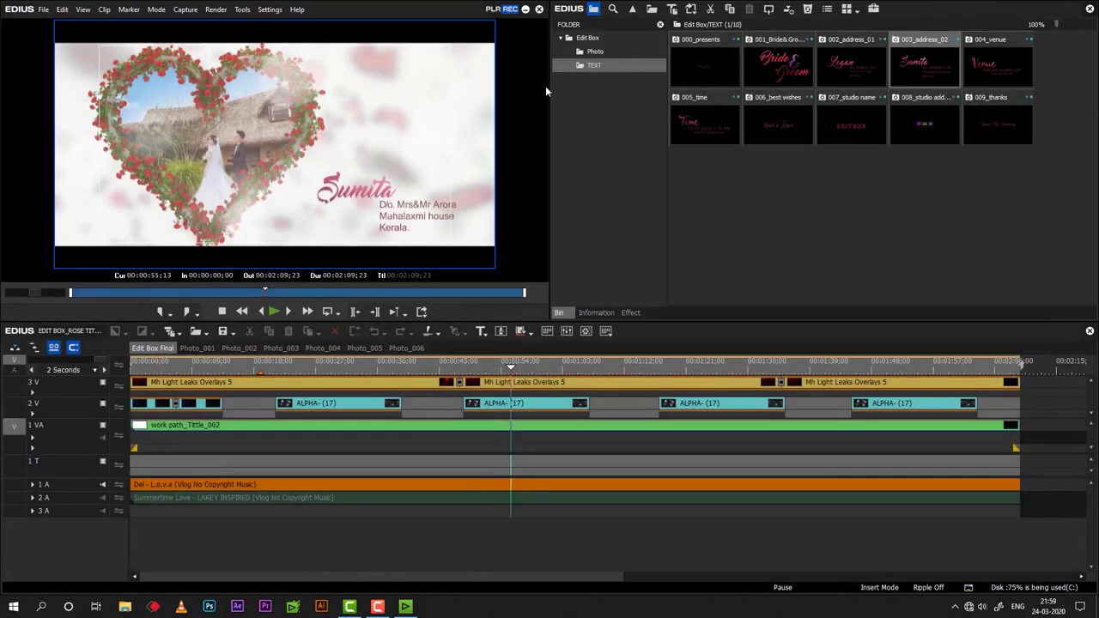
click(505, 367)
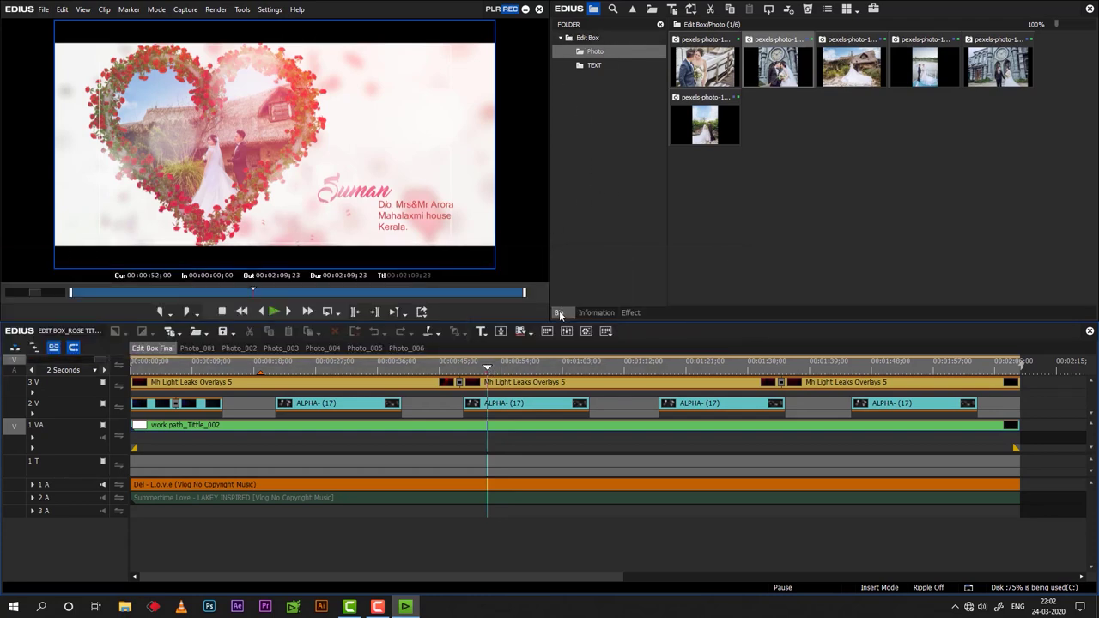
Step: Look through the Edit Box bin and the photos in its Photo folder
click(587, 38)
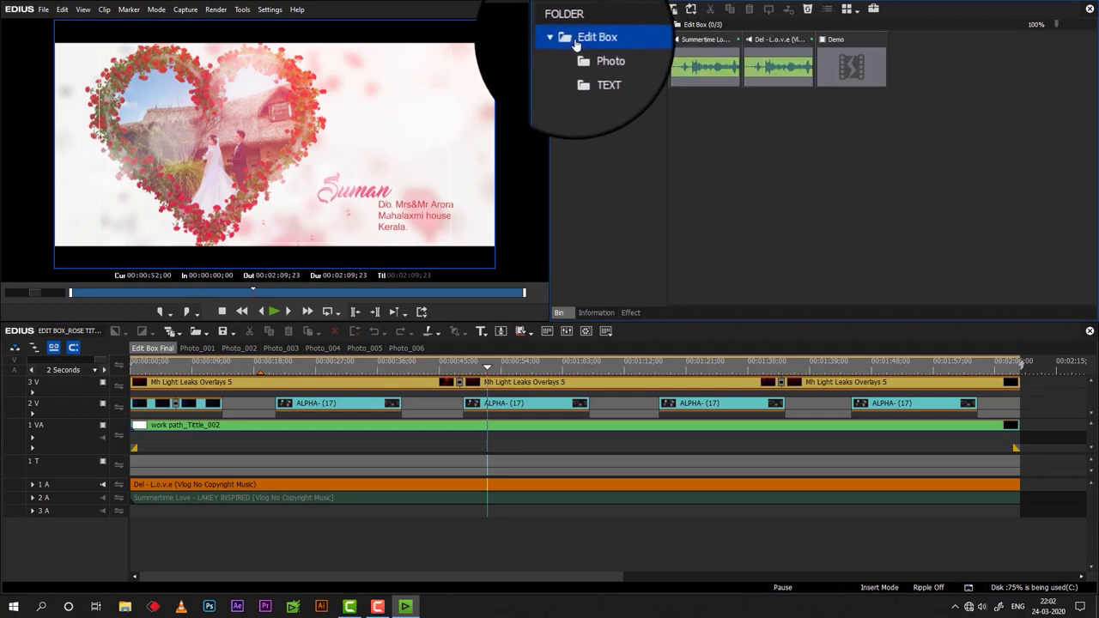
click(591, 55)
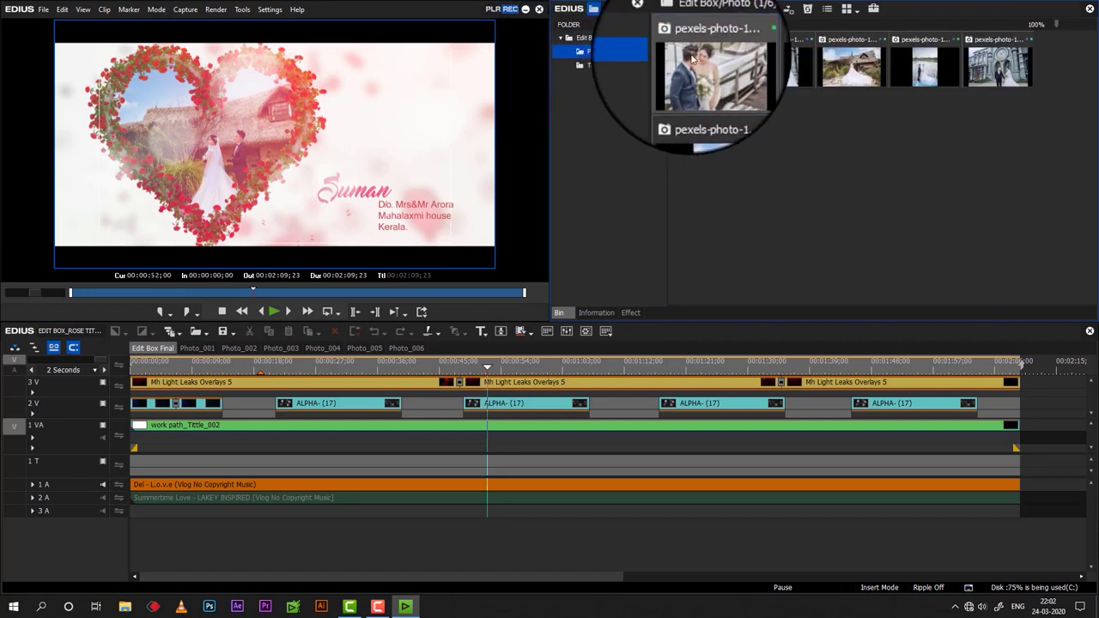
drag(953, 170, 669, 33)
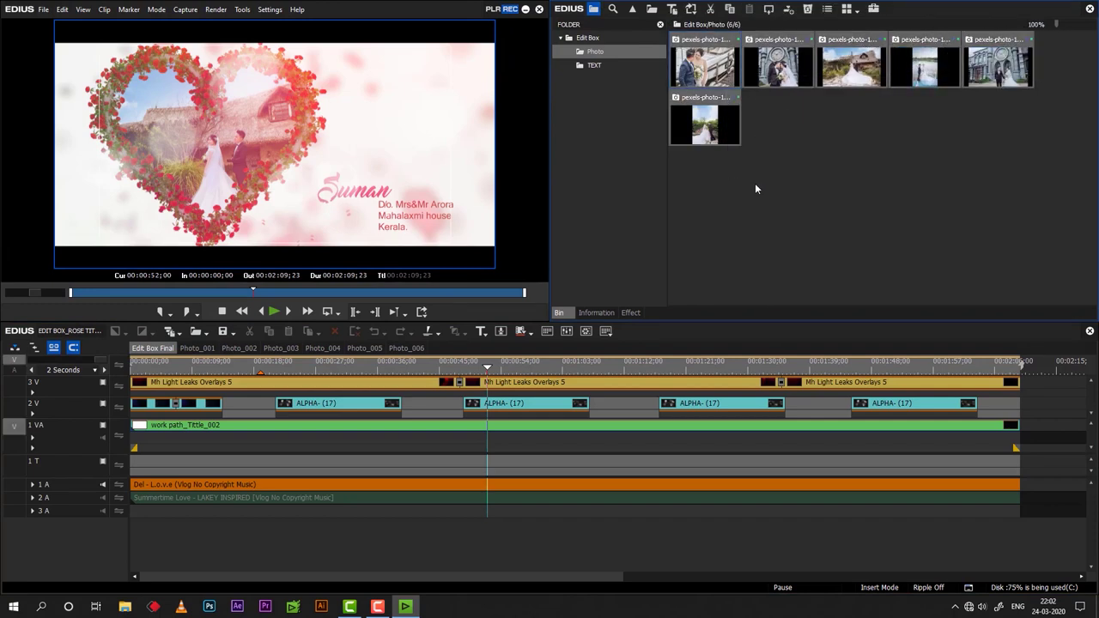
click(796, 159)
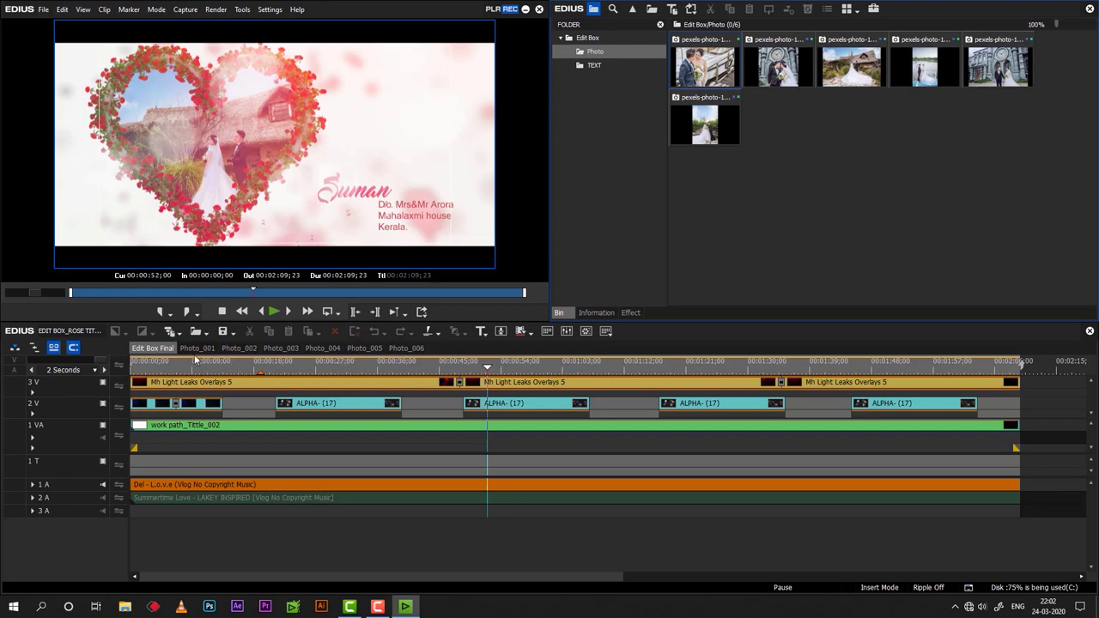
Step: Open the Photo_002 sequence, place the playhead at 00:00:01:17 and select its photo clip on the 1 VA track
click(788, 69)
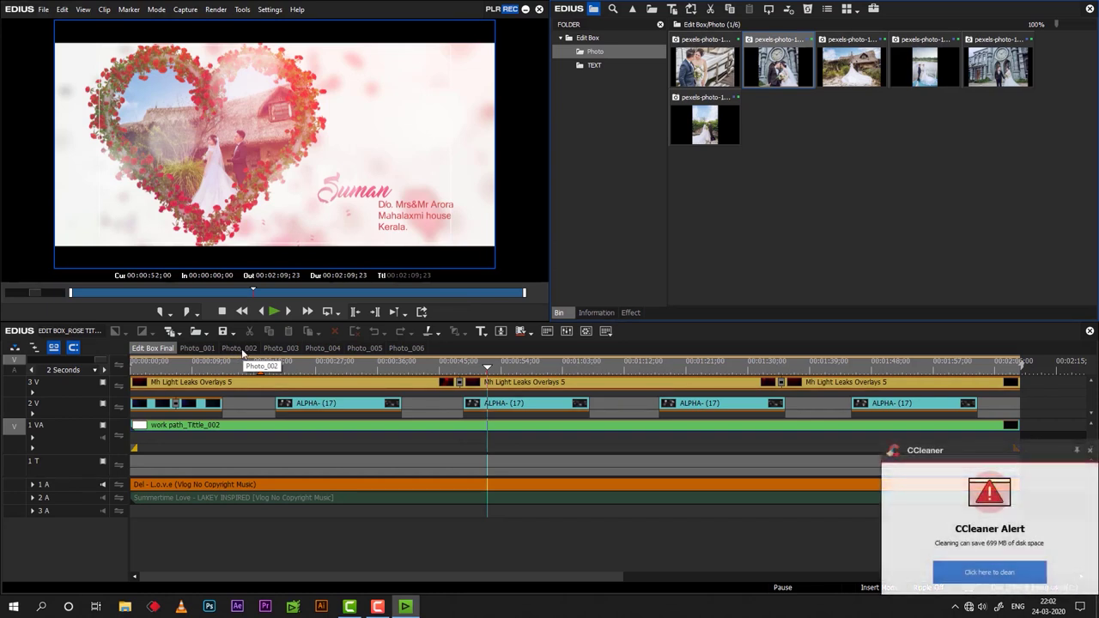
click(240, 347)
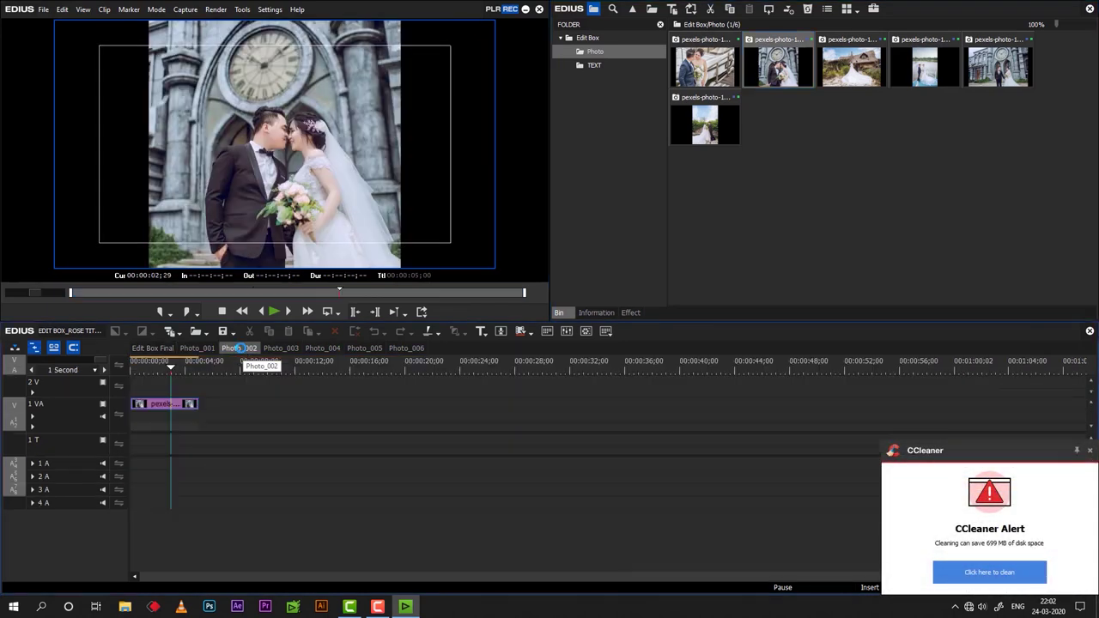
mouse_move(159, 370)
mouse_down()
mouse_move(145, 370)
mouse_move(170, 370)
mouse_move(142, 376)
mouse_move(151, 377)
mouse_up()
click(162, 407)
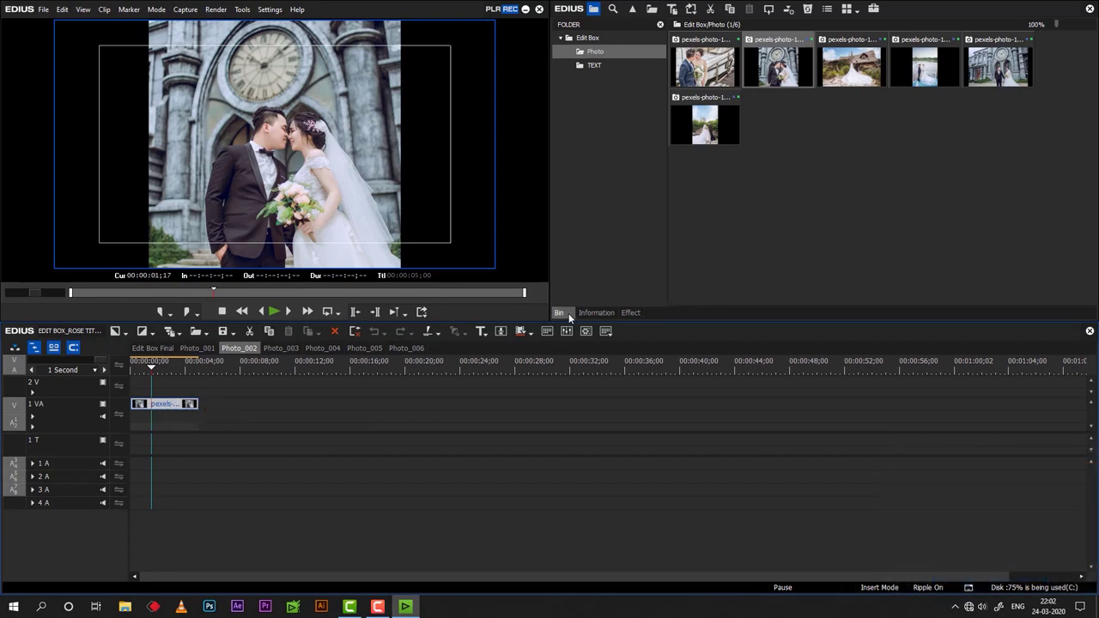
Step: Import pexels-photo-1271397 from the desktop's Photo folder into the Photo bin folder
double_click(817, 217)
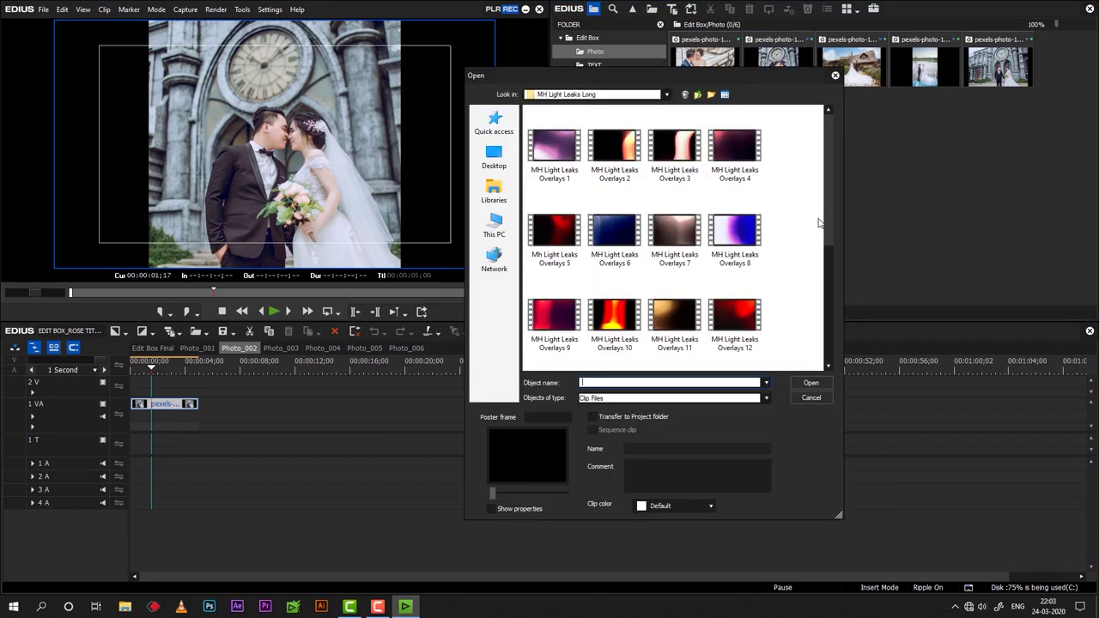
click(502, 164)
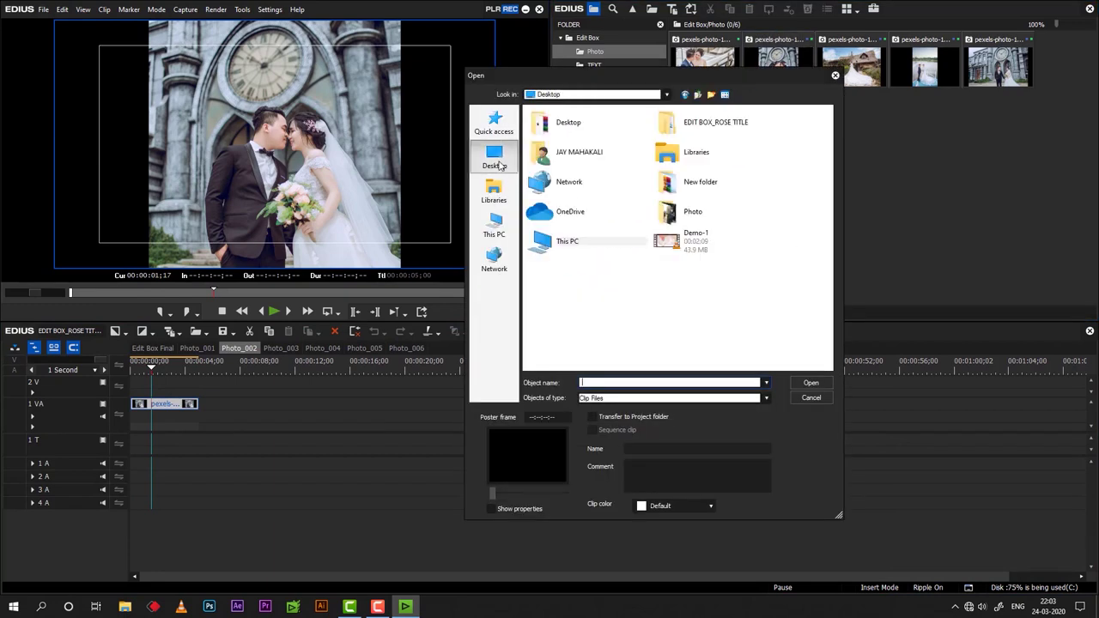
double_click(692, 218)
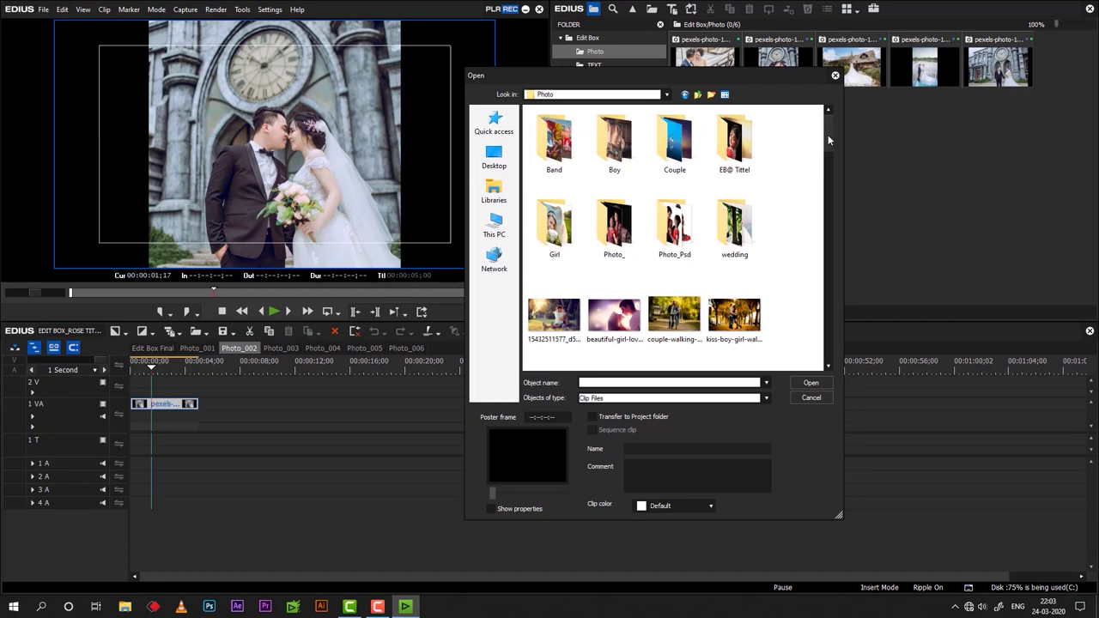
drag(827, 135, 828, 194)
scroll(828, 194, down, 3)
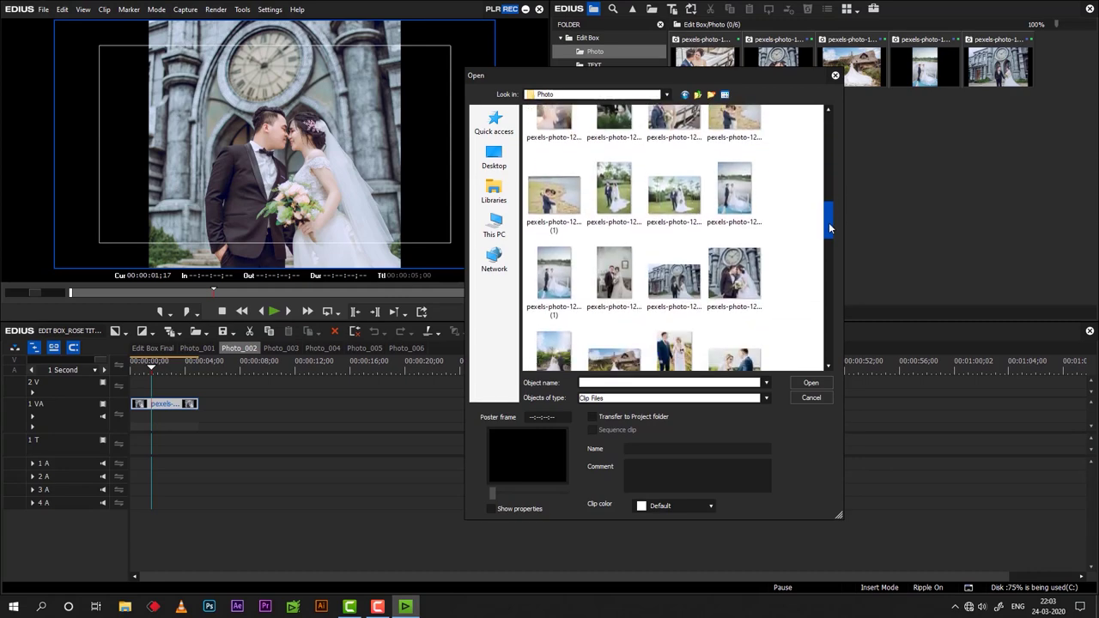
click(614, 241)
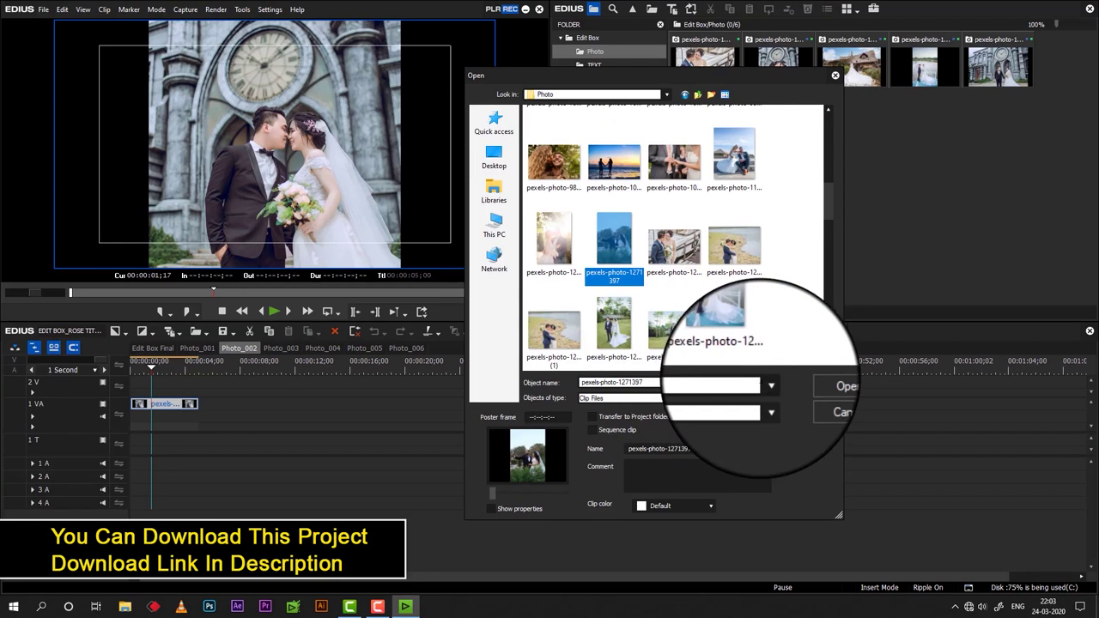
click(811, 384)
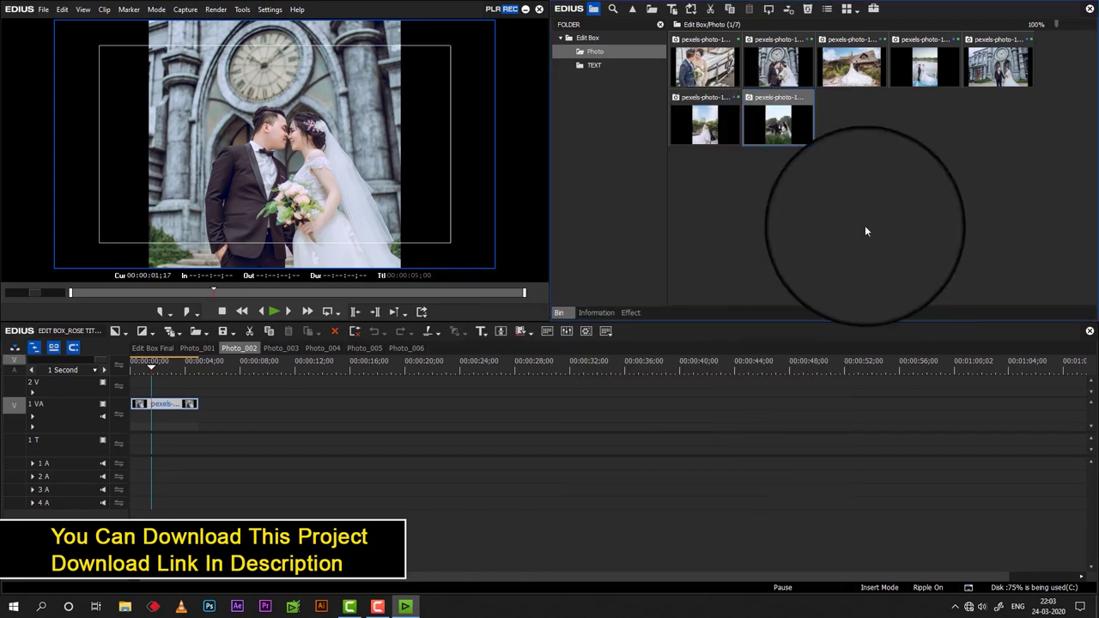
Step: Copy the pexels-photo-1271397 bin clip and replace only the clip of the Photo_002 timeline item with it
right_click(776, 116)
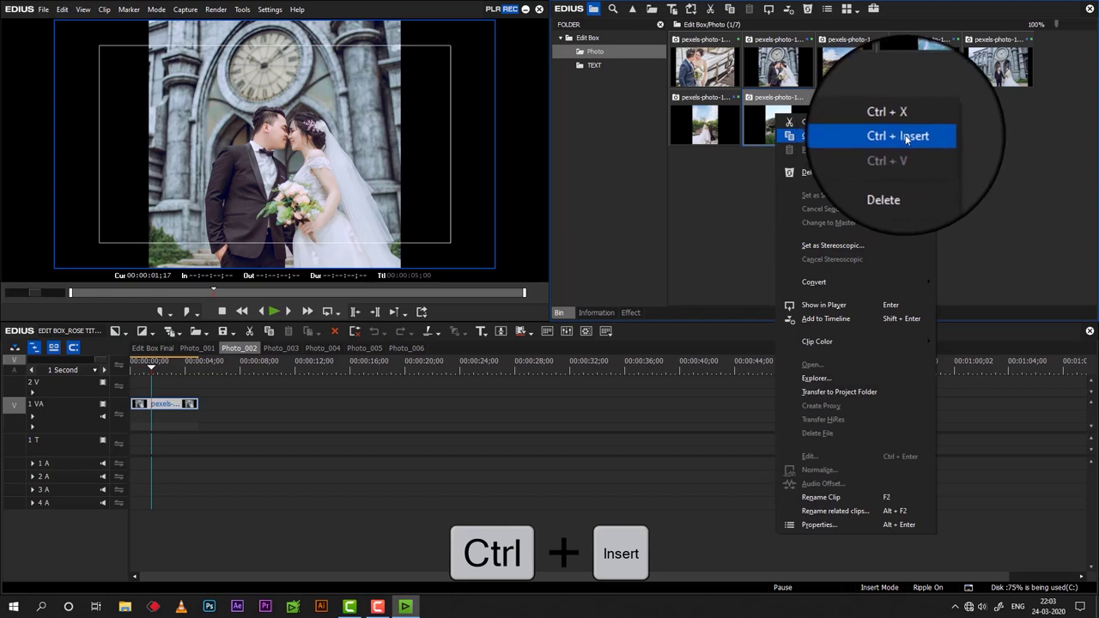
click(829, 133)
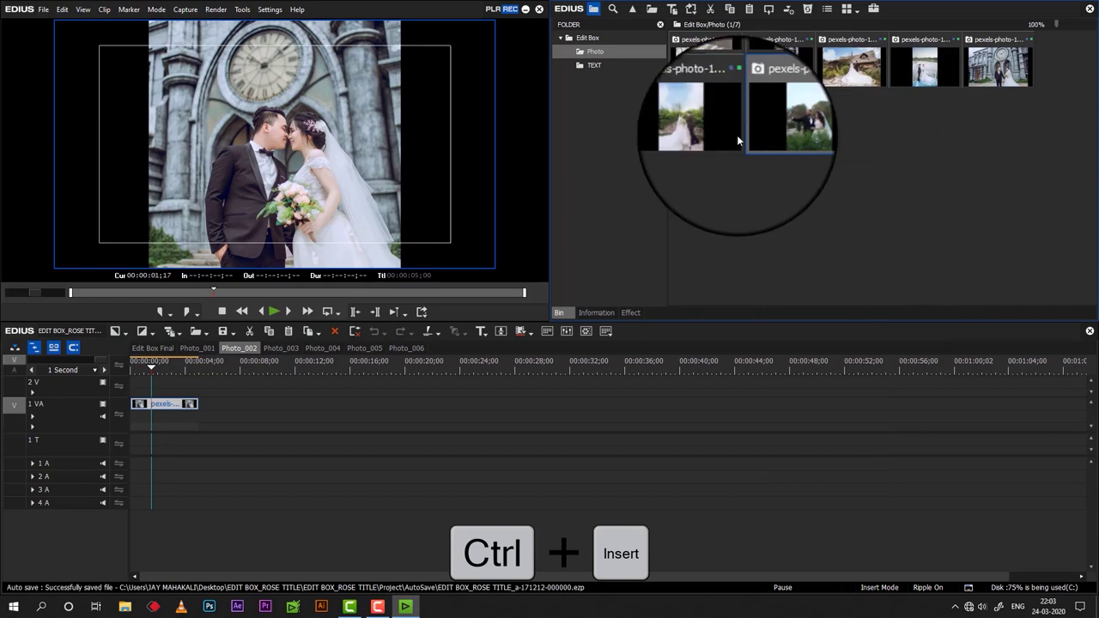
right_click(169, 407)
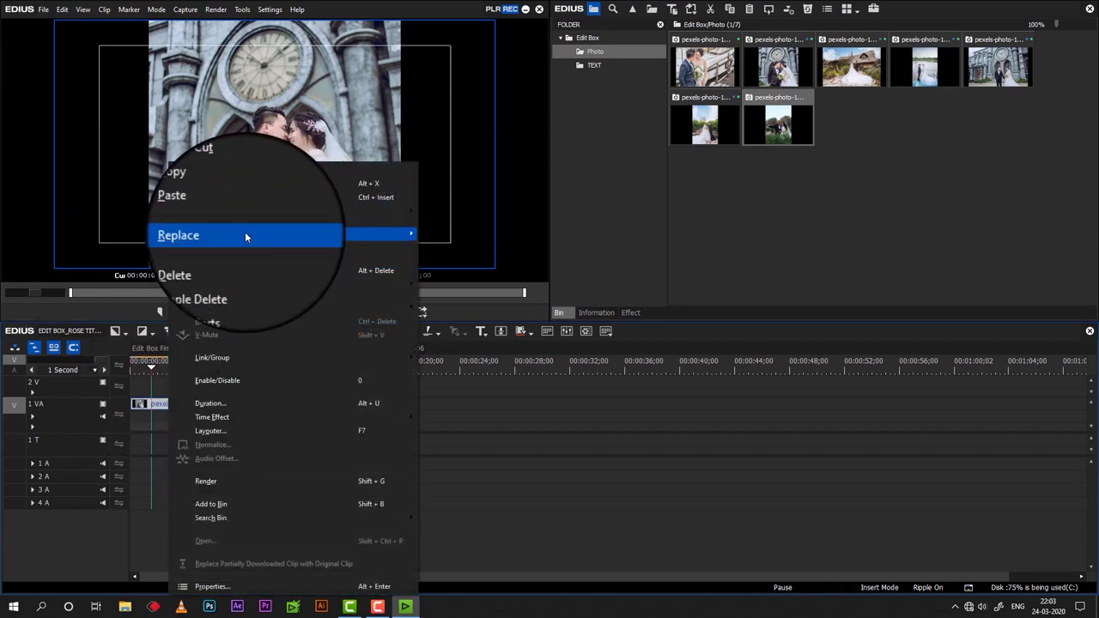
mouse_move(245, 232)
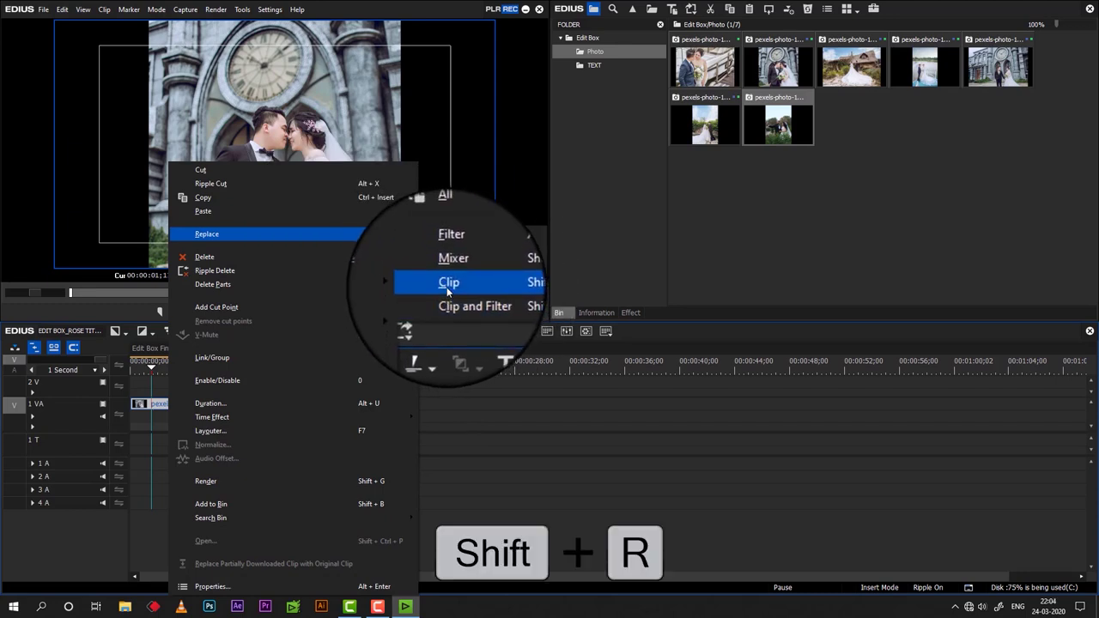
click(515, 284)
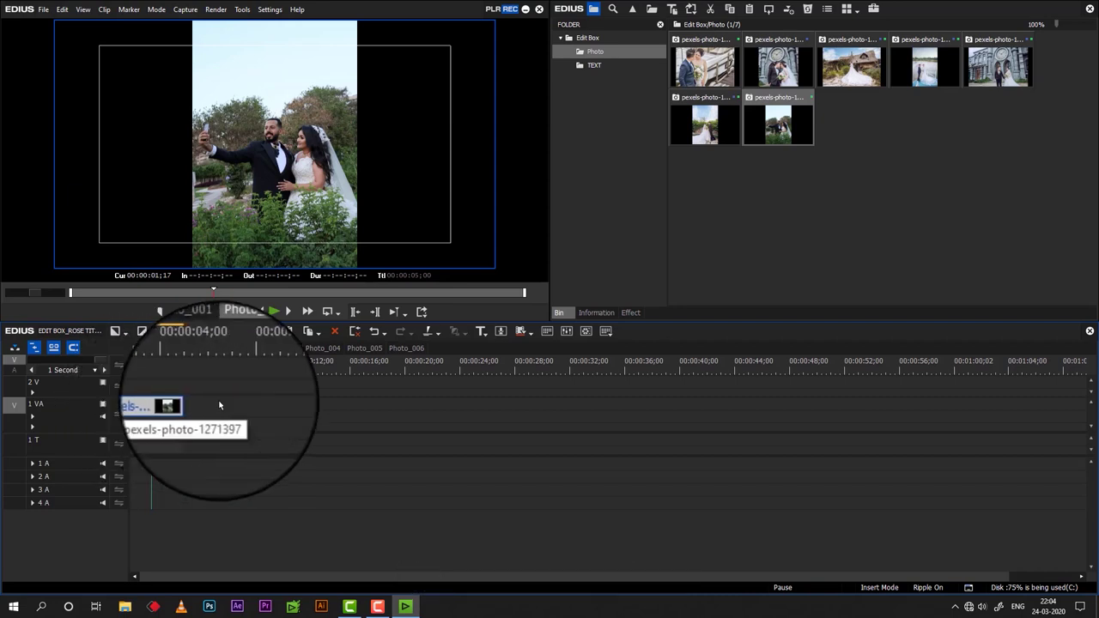
Step: Enlarge and reposition the new photo in the Layouter to a 64.1% stretch, position X 0.3% and Y -3.9%, and apply it
click(595, 312)
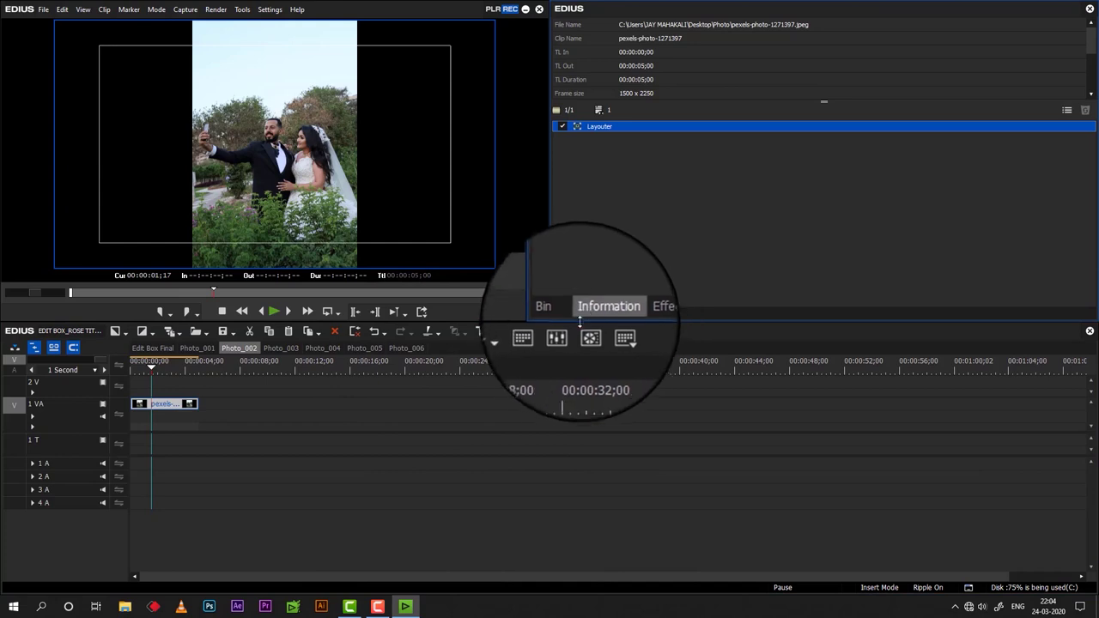
double_click(602, 126)
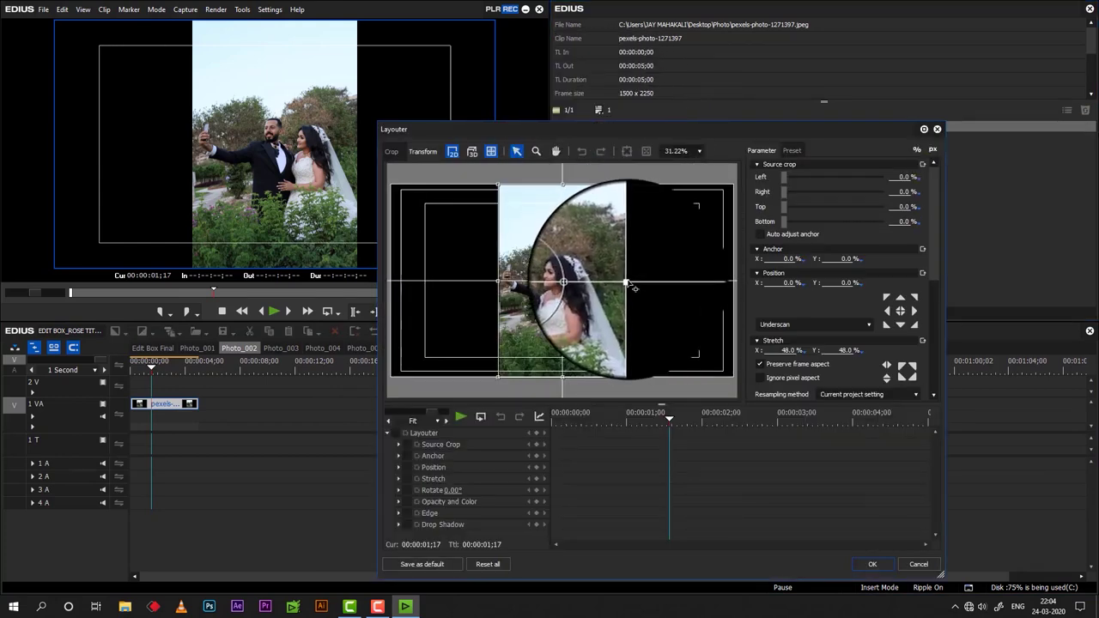
drag(630, 284, 644, 288)
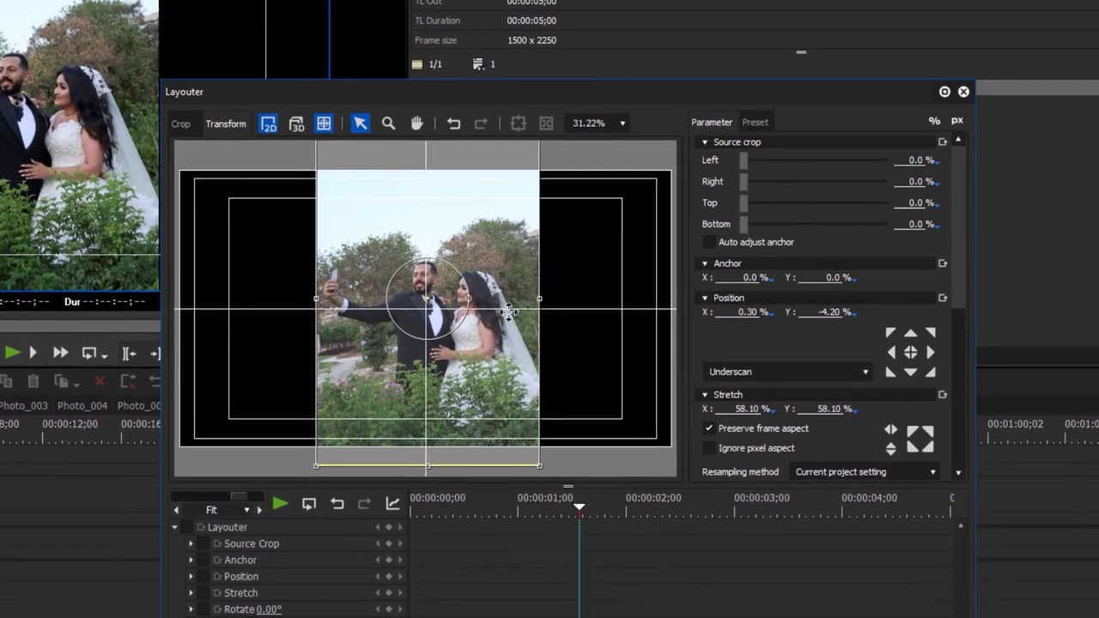
drag(571, 295, 552, 308)
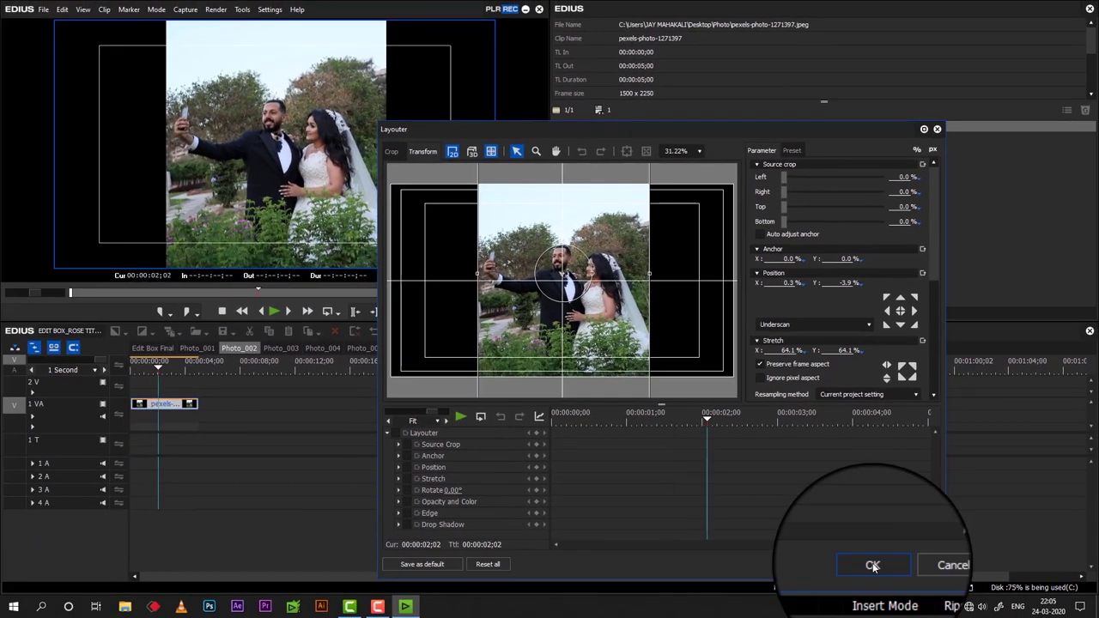
click(872, 566)
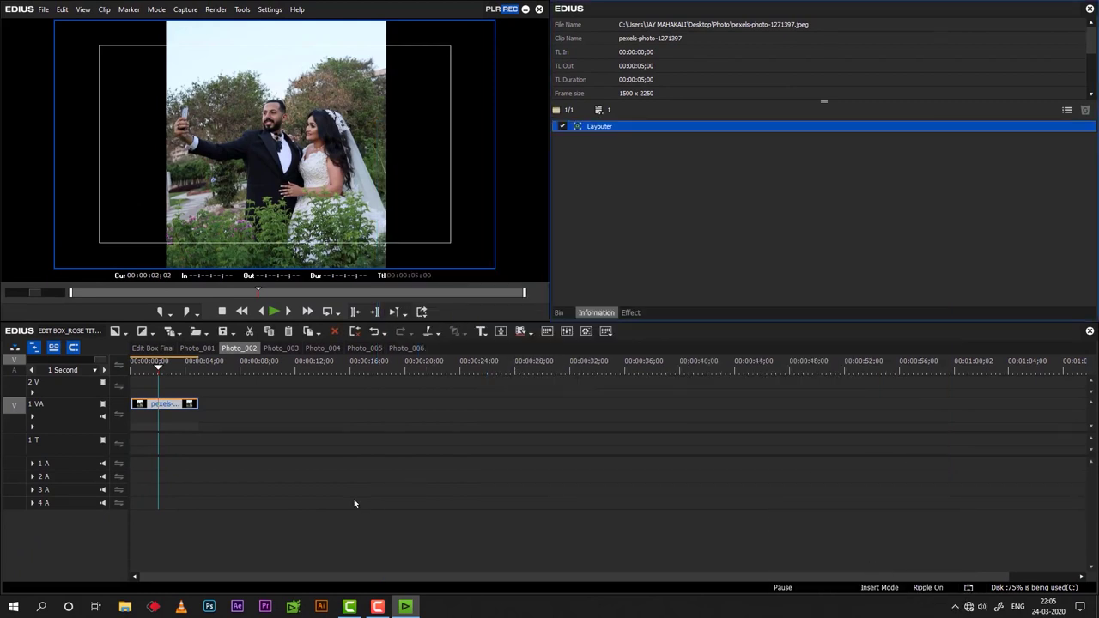
Step: Check the replaced photo in the heart frame on the Edit Box Final sequence, scrubbing to about 00:00:27:18
click(160, 350)
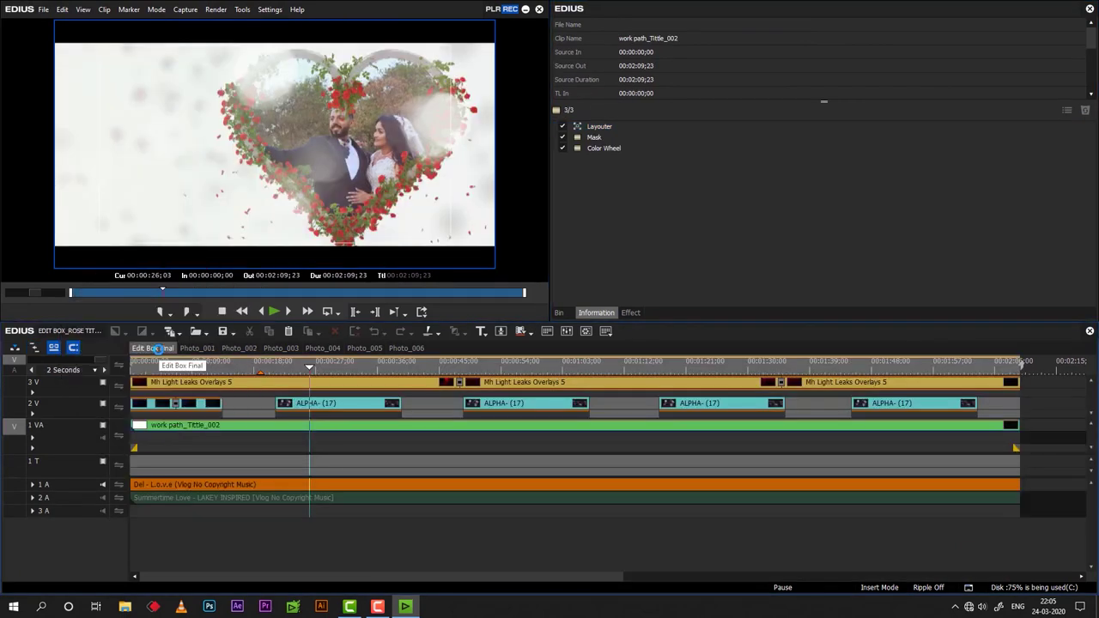
click(297, 370)
drag(297, 374, 316, 369)
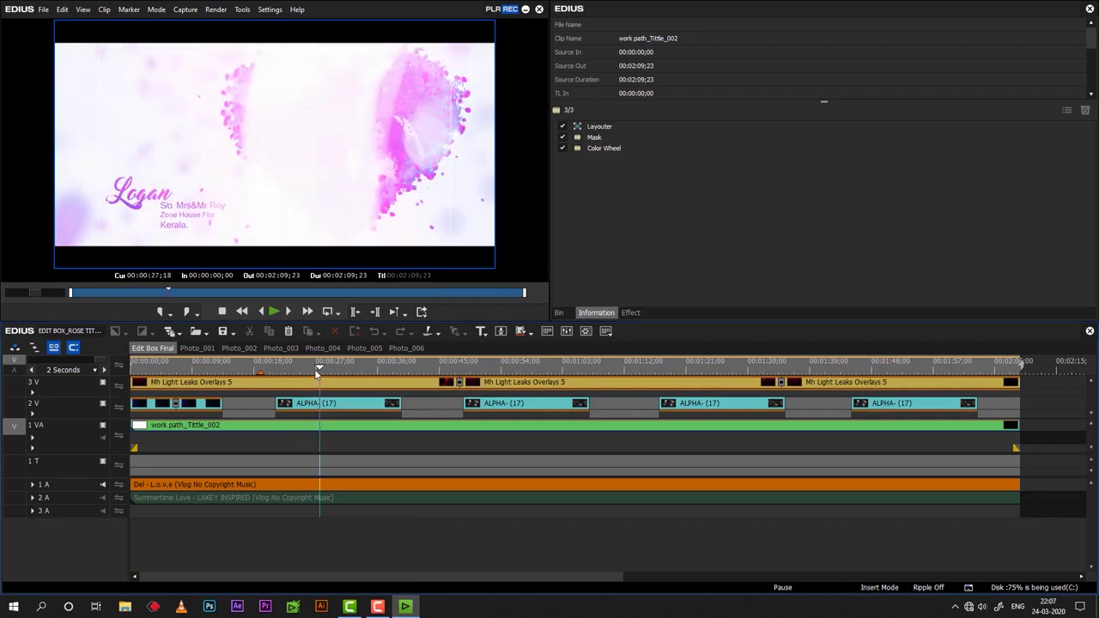